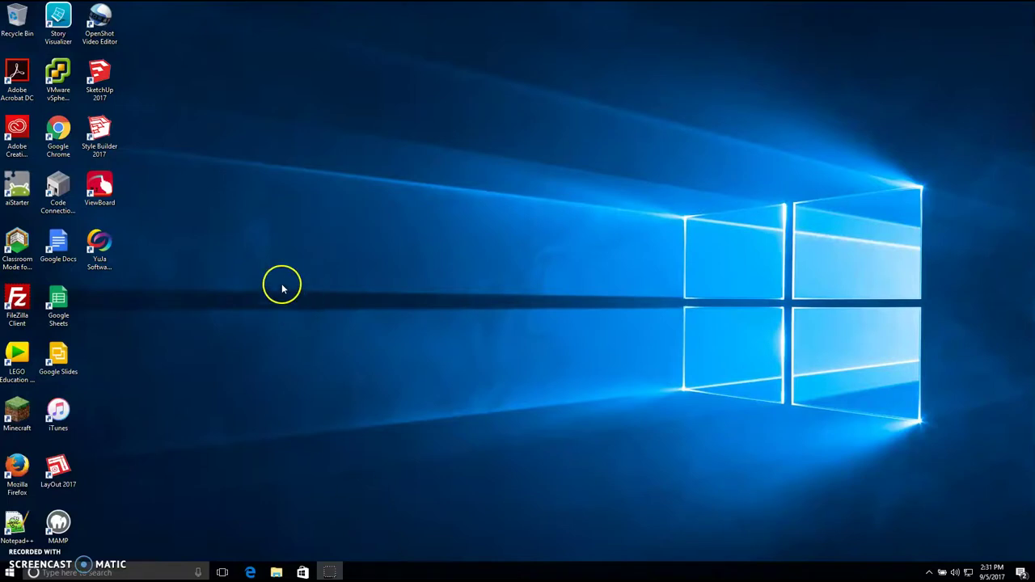
# - Launch Google Chrome from its desktop shortcut
pyautogui.doubleClick(59, 139)
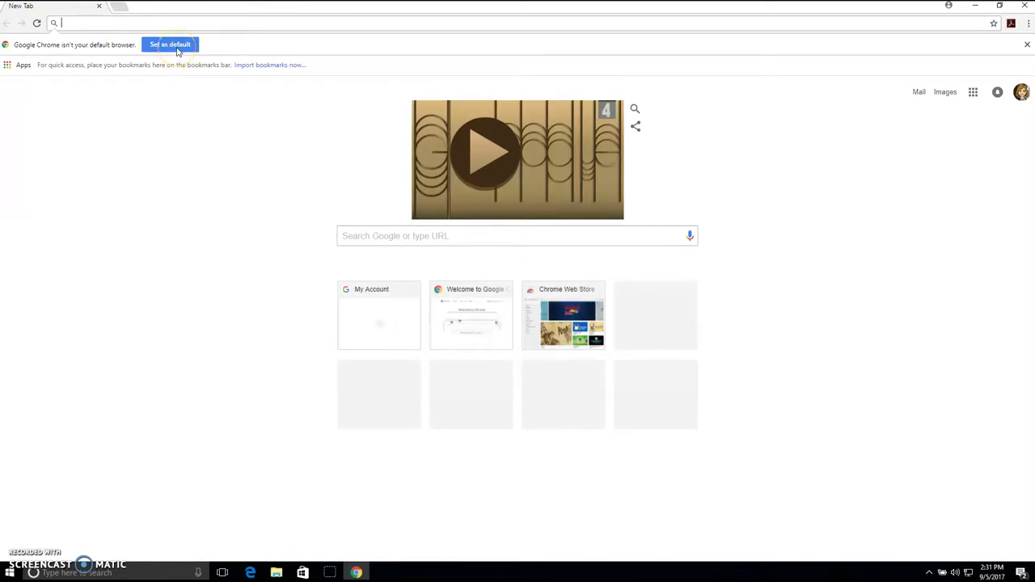
# - Switch the Windows default web browser from Microsoft Edge to Google Chrome, then close Settings
pyautogui.click(172, 45)
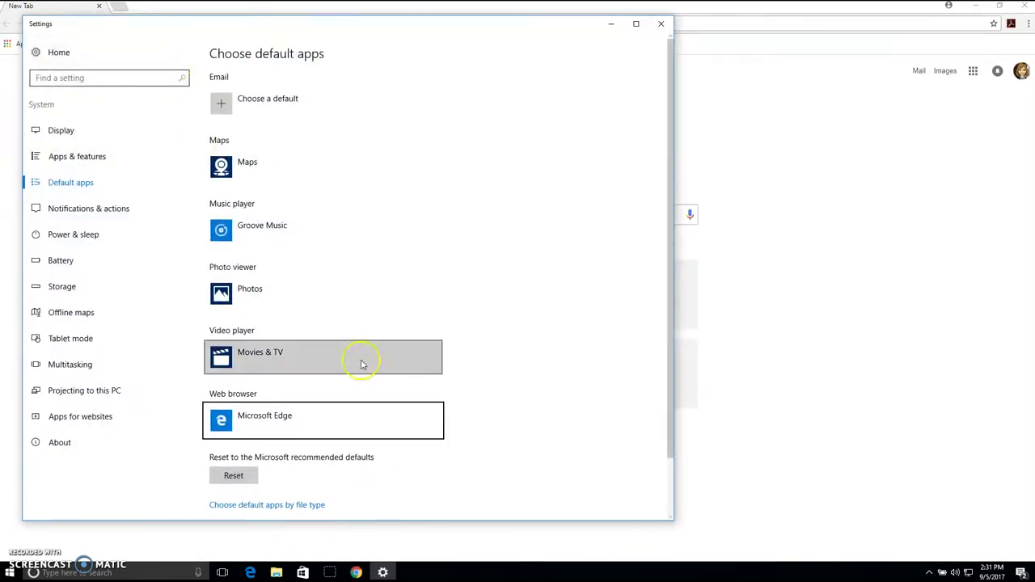
pyautogui.click(296, 422)
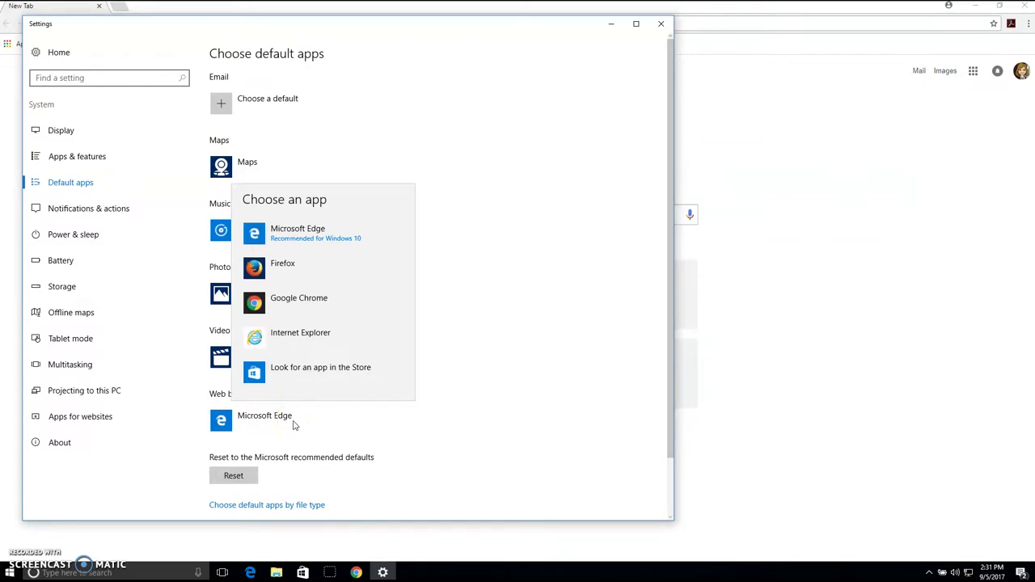
pyautogui.click(289, 298)
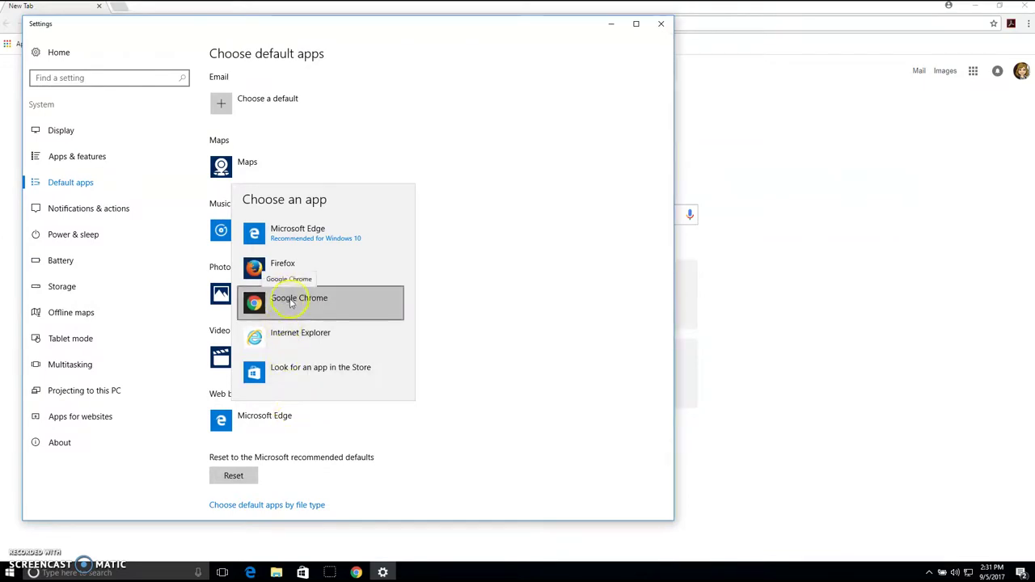
pyautogui.click(289, 300)
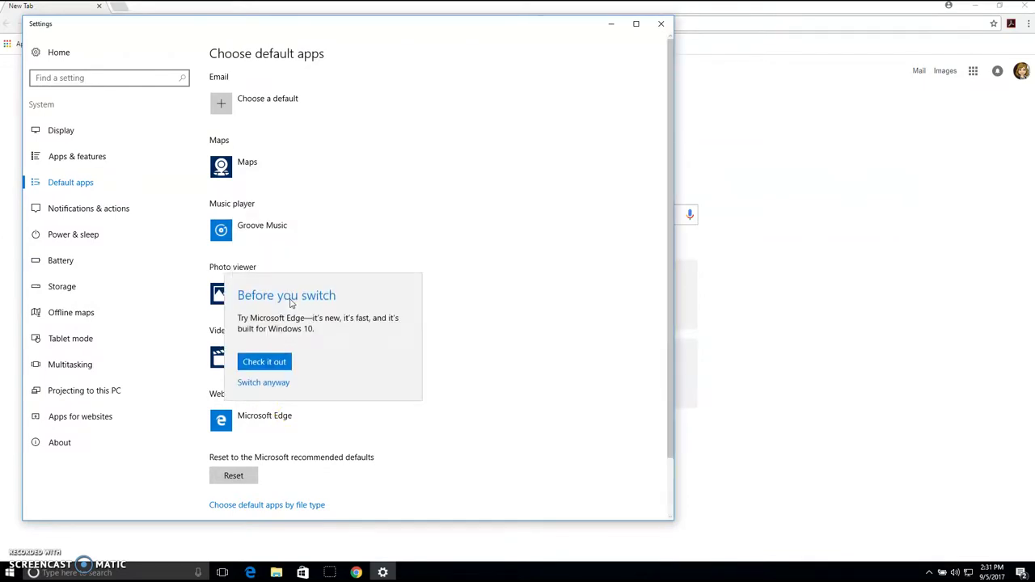
pyautogui.click(280, 385)
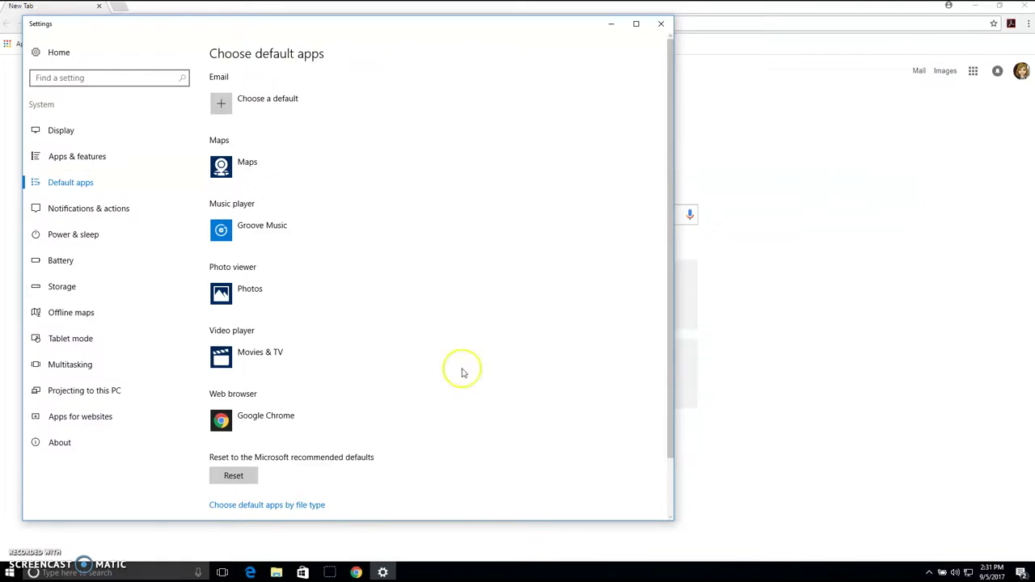
pyautogui.click(661, 24)
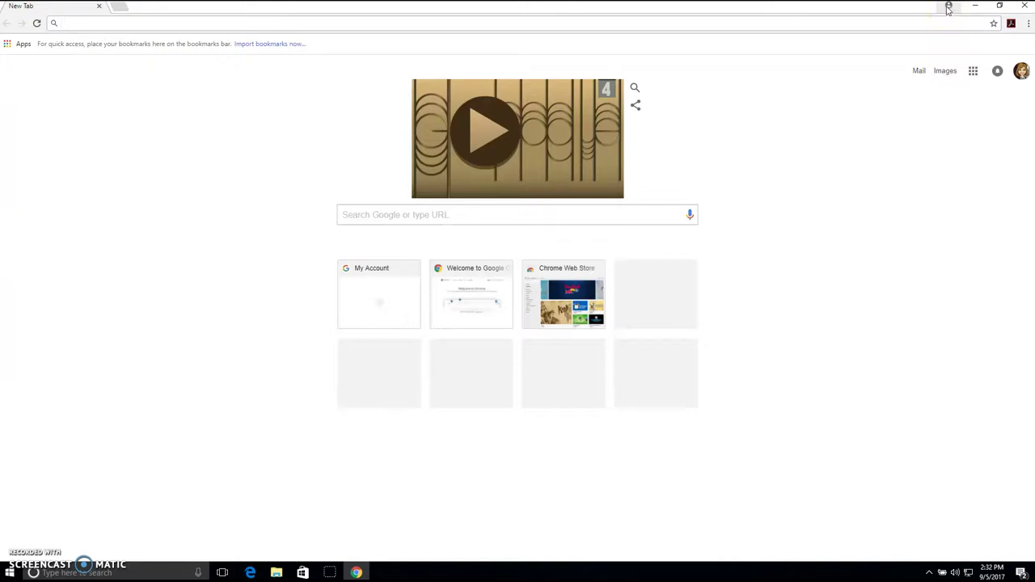
pyautogui.click(1008, 30)
pyautogui.click(954, 7)
pyautogui.click(953, 10)
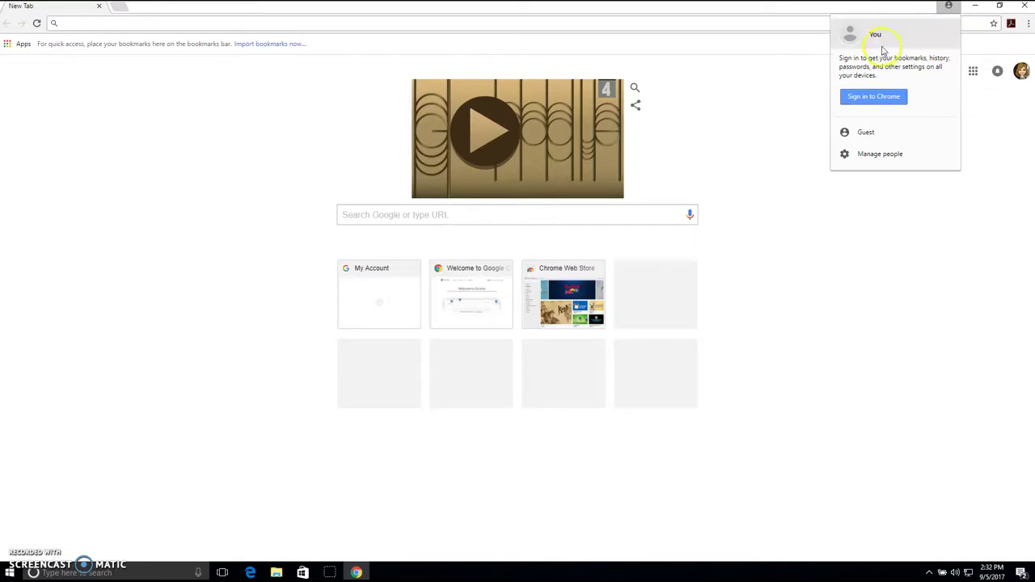
pyautogui.click(872, 97)
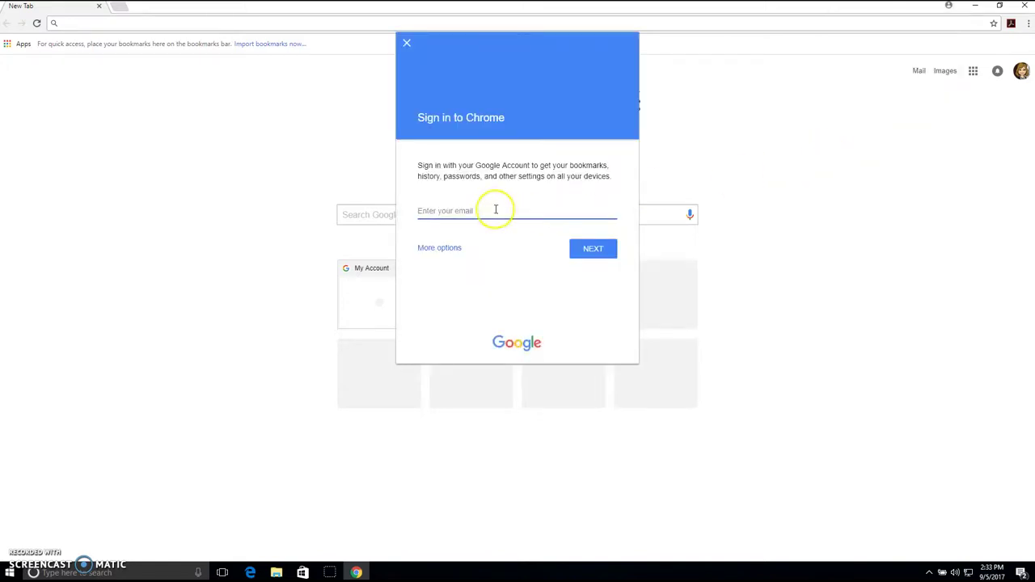
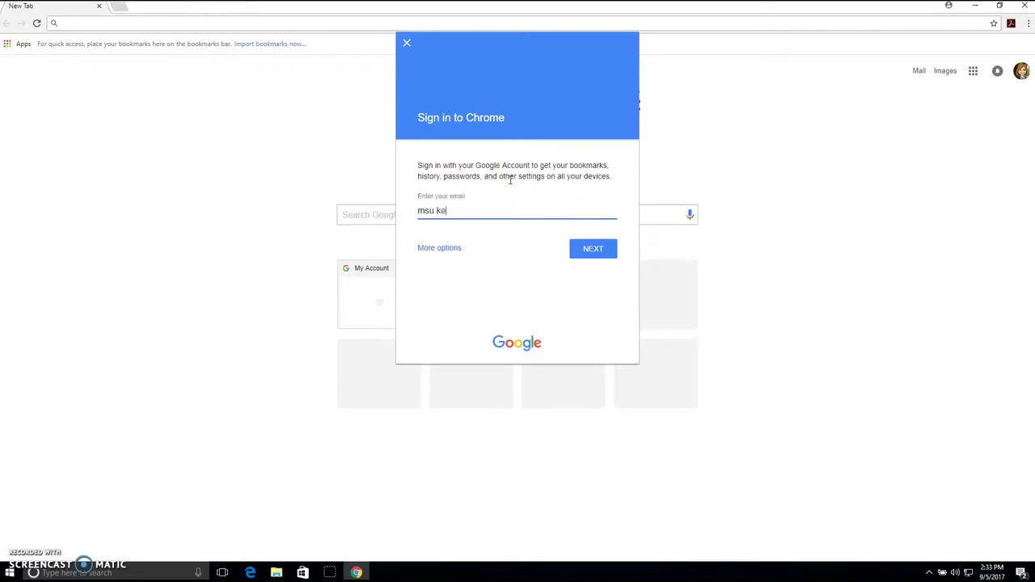
# - Enter the school-managed account's email and password to sign in to Chrome
pyautogui.click(602, 254)
pyautogui.click(592, 255)
pyautogui.click(593, 253)
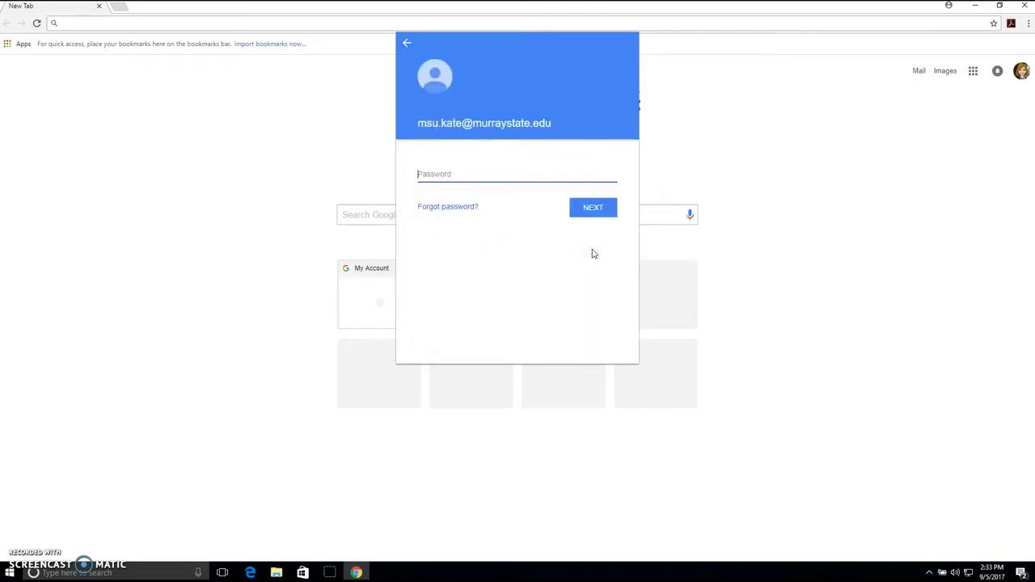
pyautogui.write('•••••••••')
pyautogui.click(592, 209)
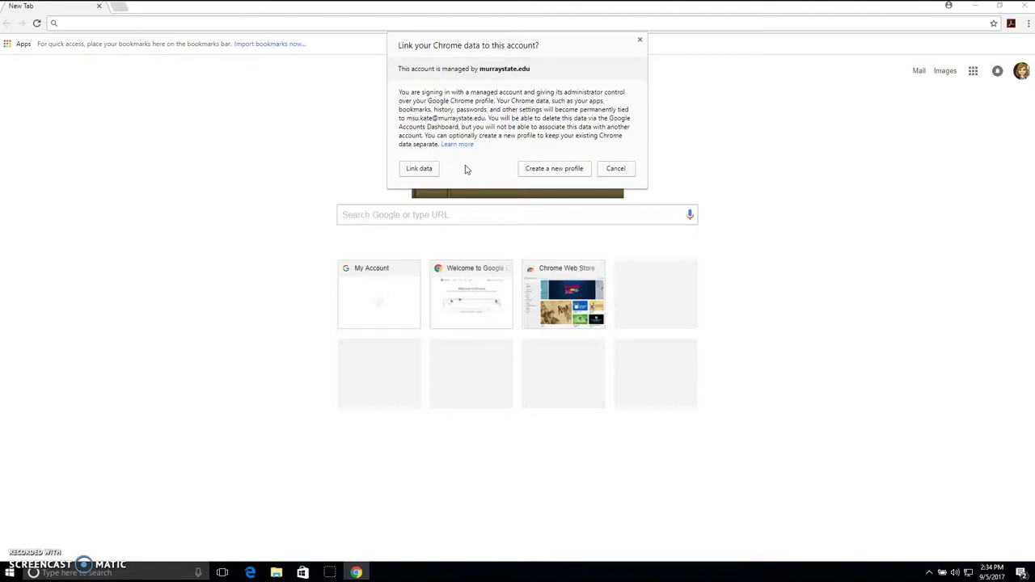
# - Choose Link data for the managed account and dismiss the signed-in notice with OK, GOT IT
pyautogui.click(420, 169)
pyautogui.click(337, 155)
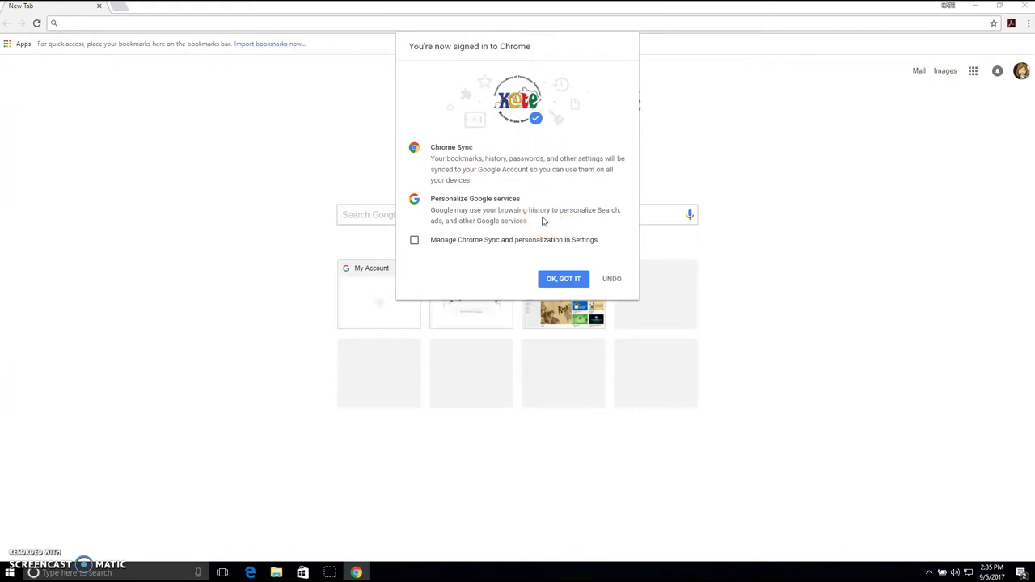
pyautogui.click(564, 280)
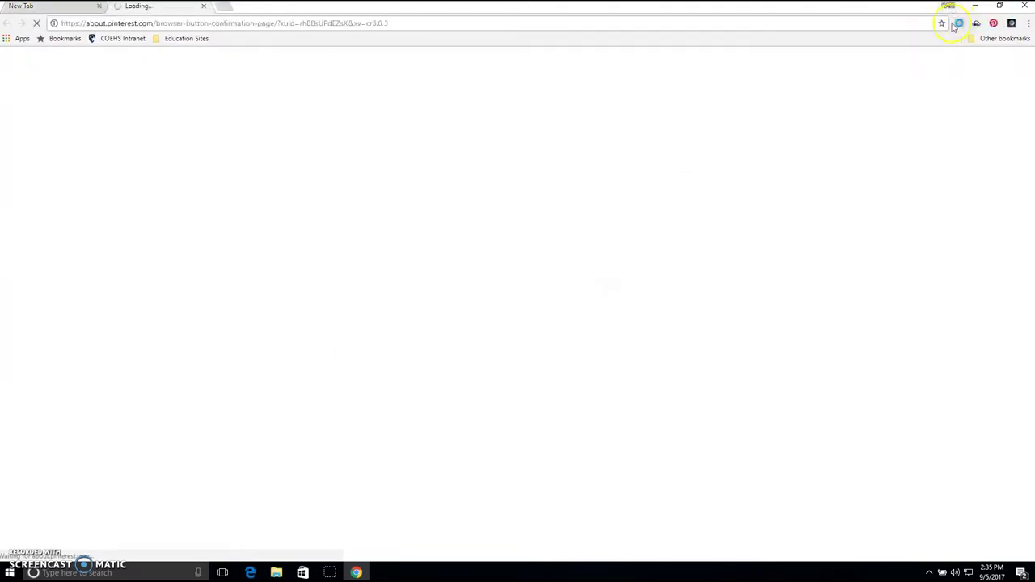
# - Add the Adblock Plus extension so its 'has been installed' welcome page appears
pyautogui.click(994, 25)
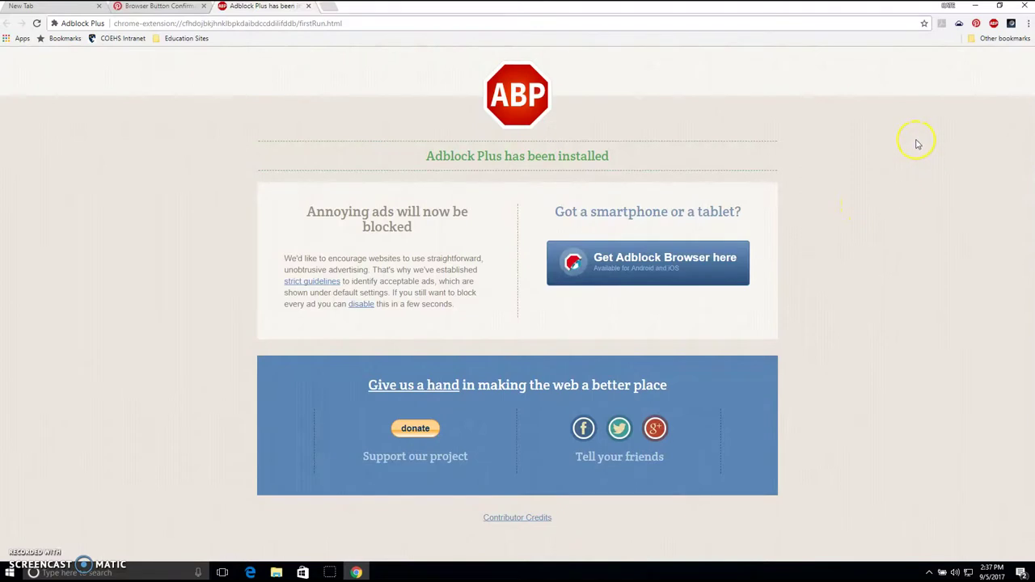
# - On the Pinterest tab, turn Adblock Plus off and back on for the site, then close its welcome tab
pyautogui.click(994, 25)
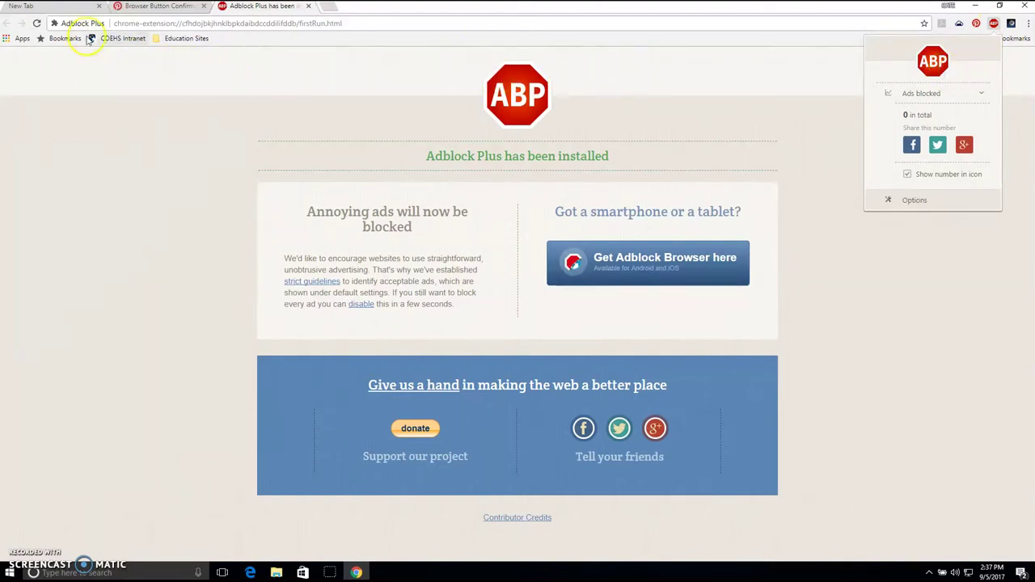
pyautogui.click(167, 8)
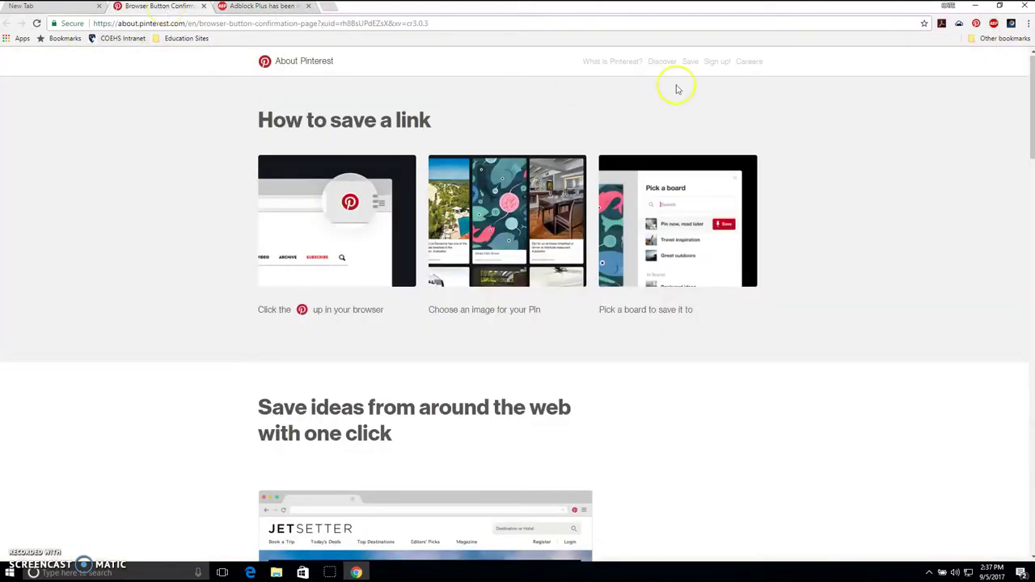
pyautogui.click(994, 23)
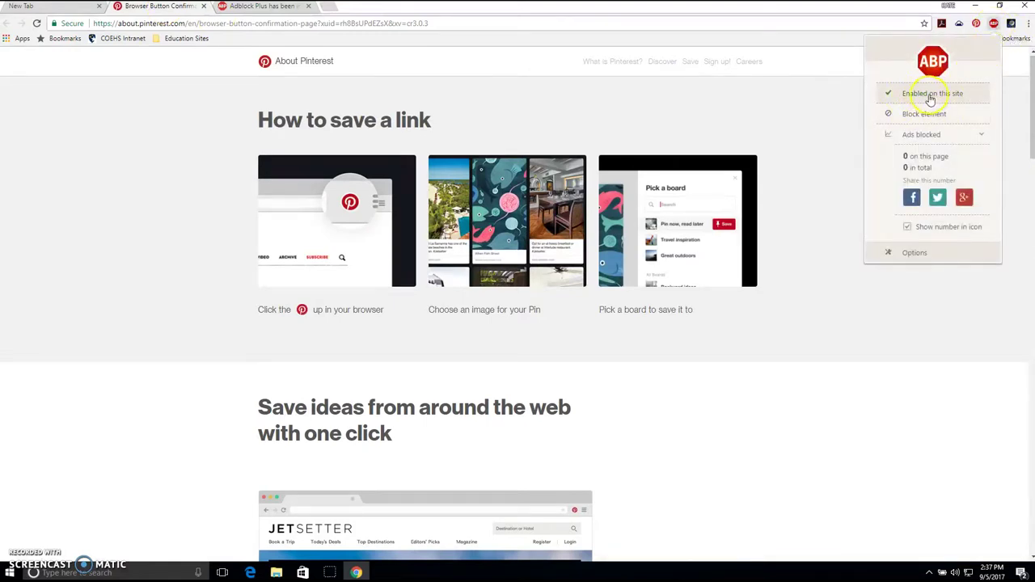
pyautogui.click(929, 96)
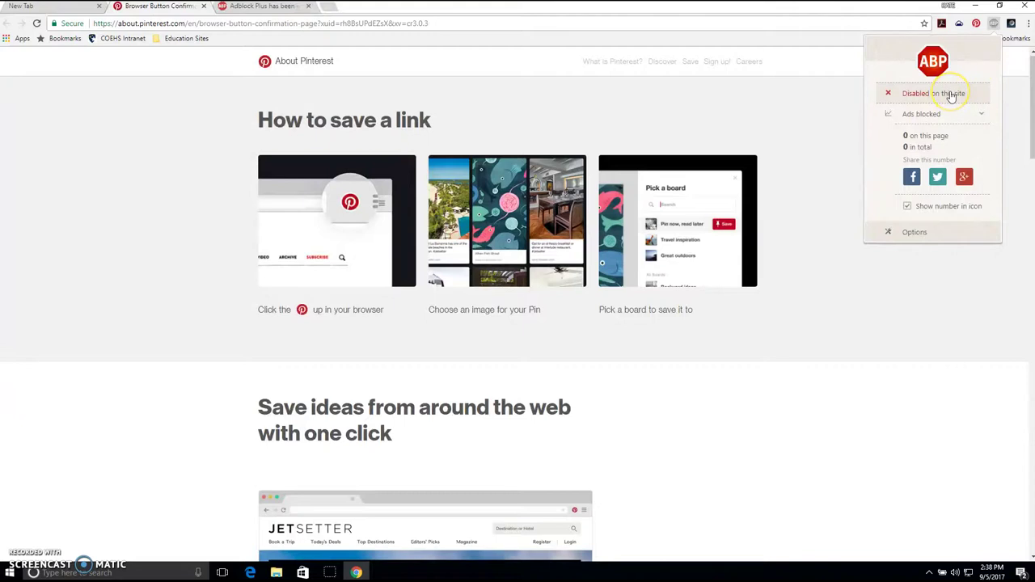
pyautogui.click(952, 96)
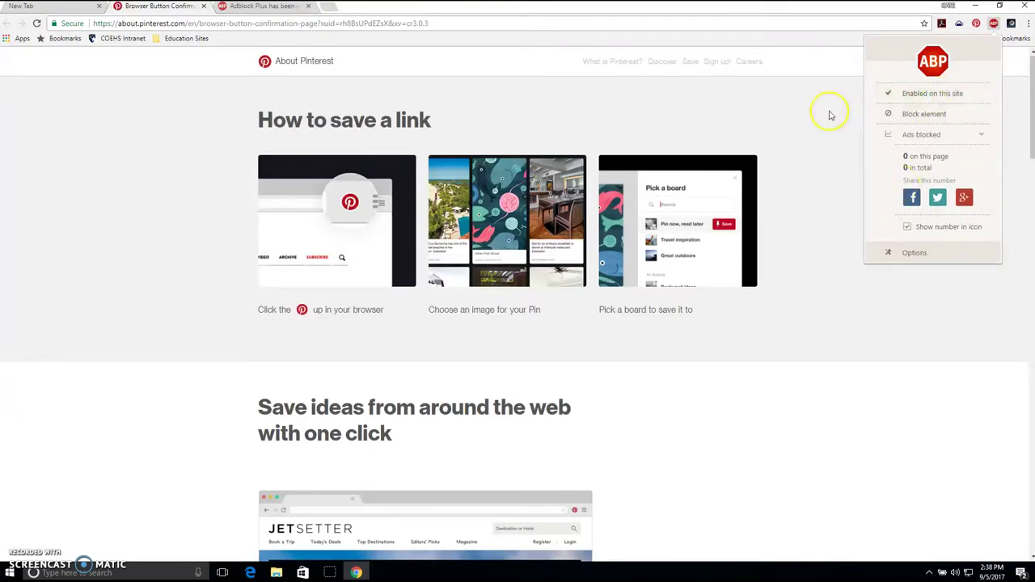
pyautogui.click(828, 113)
pyautogui.click(239, 6)
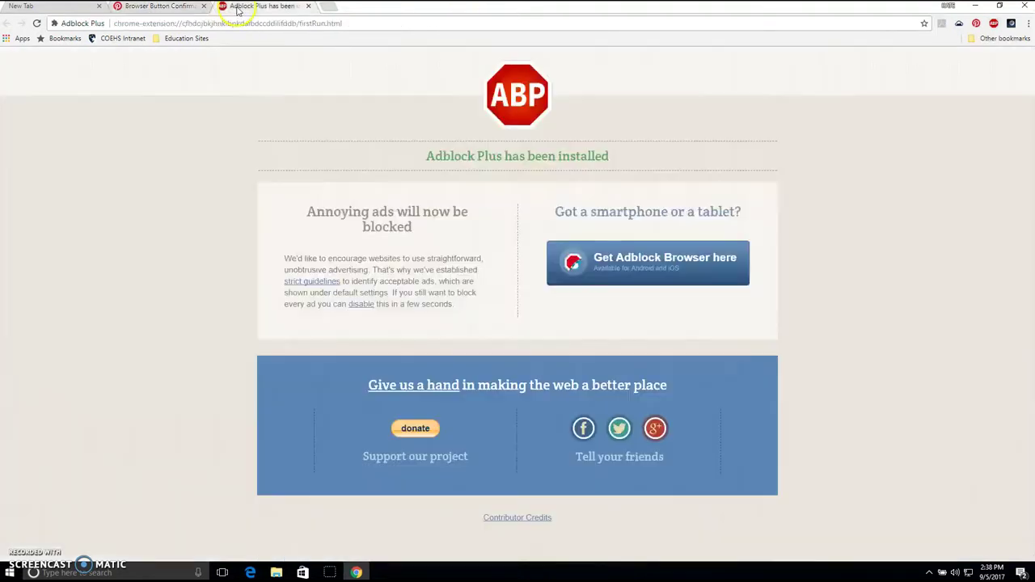
pyautogui.click(308, 6)
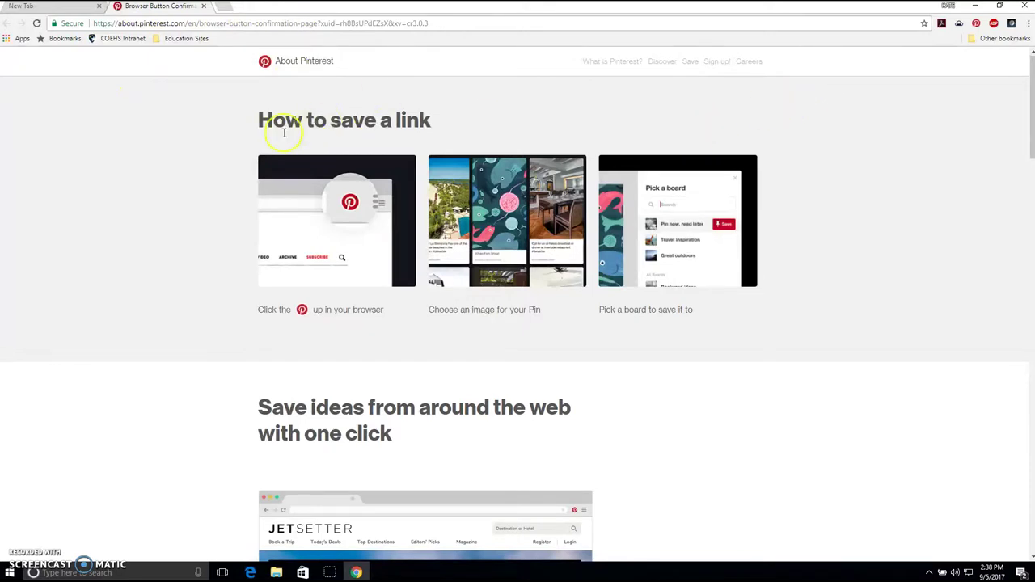
pyautogui.moveTo(684, 186)
pyautogui.moveTo(339, 226)
pyautogui.moveTo(262, 227)
pyautogui.click(203, 6)
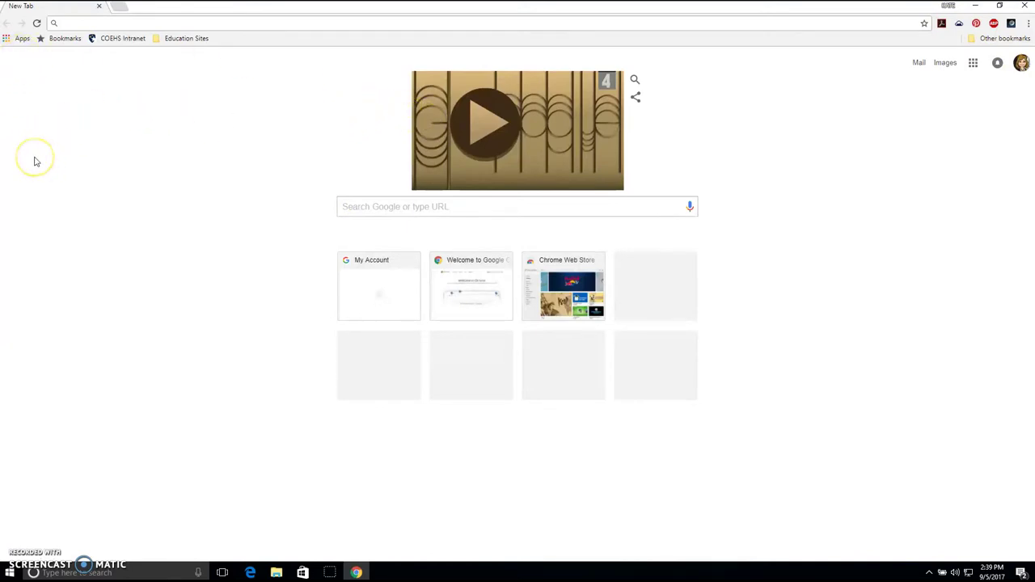
pyautogui.click(35, 144)
pyautogui.click(106, 37)
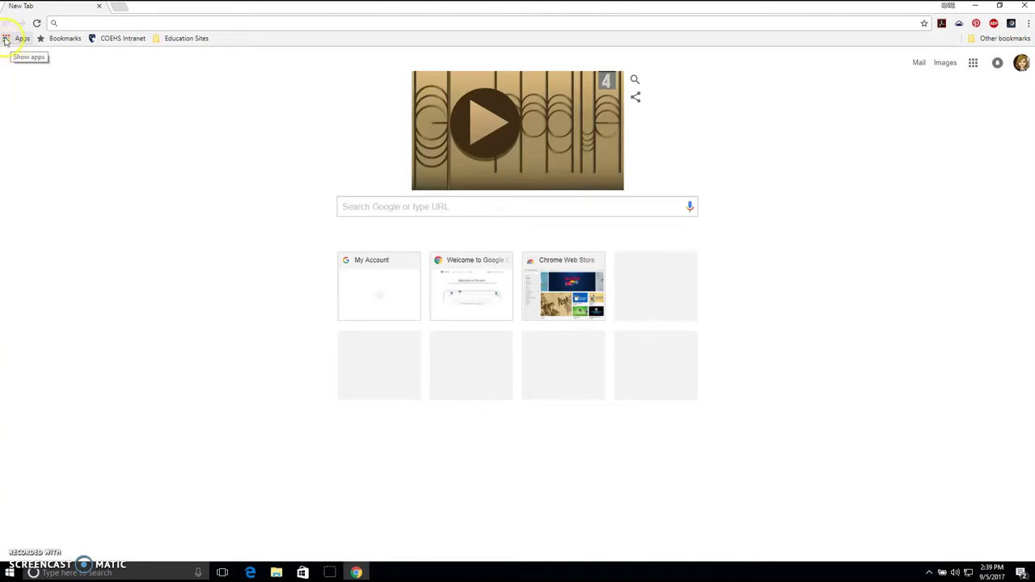
pyautogui.click(5, 39)
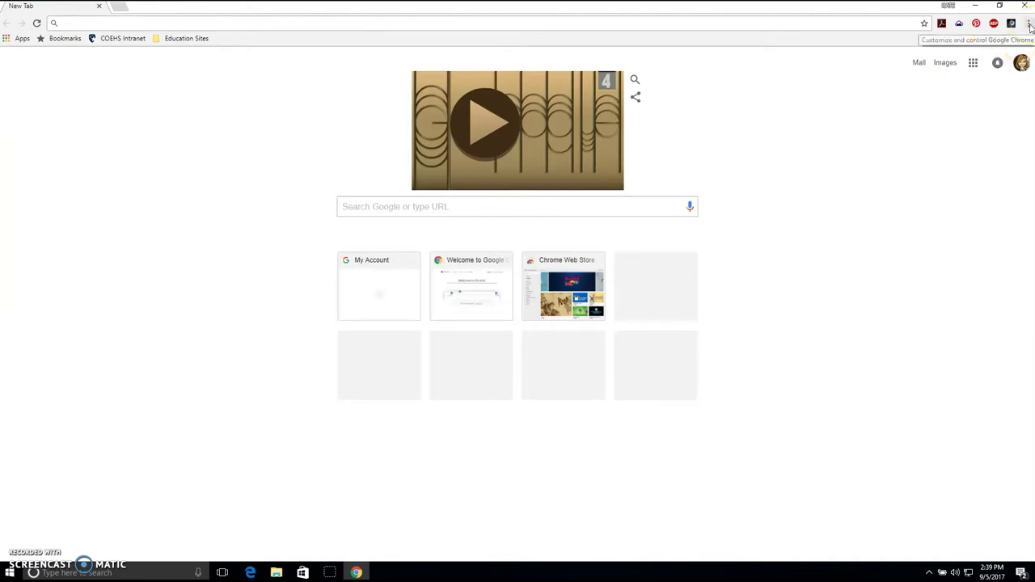
pyautogui.click(1030, 24)
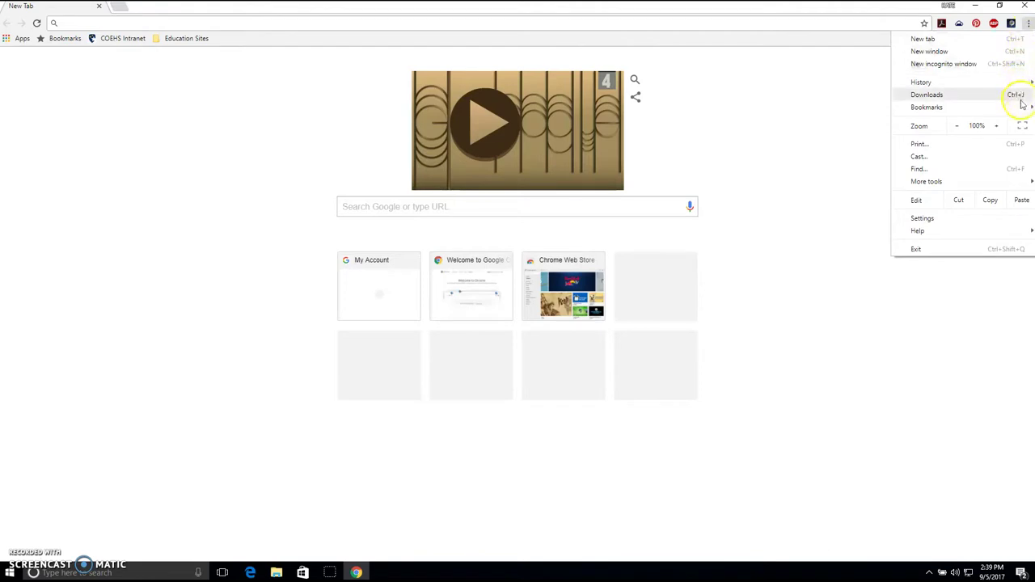
pyautogui.moveTo(1023, 110)
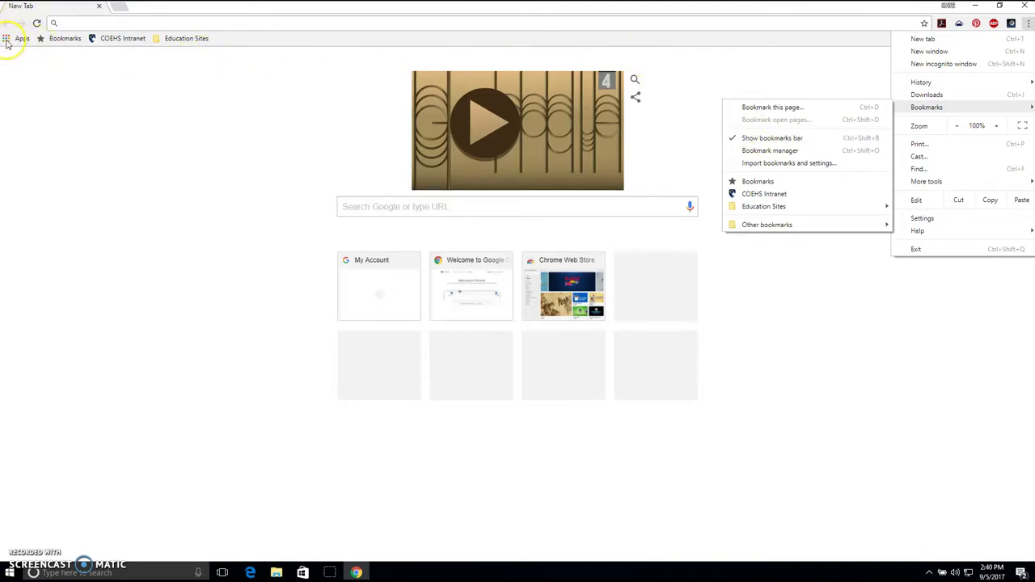
pyautogui.click(51, 88)
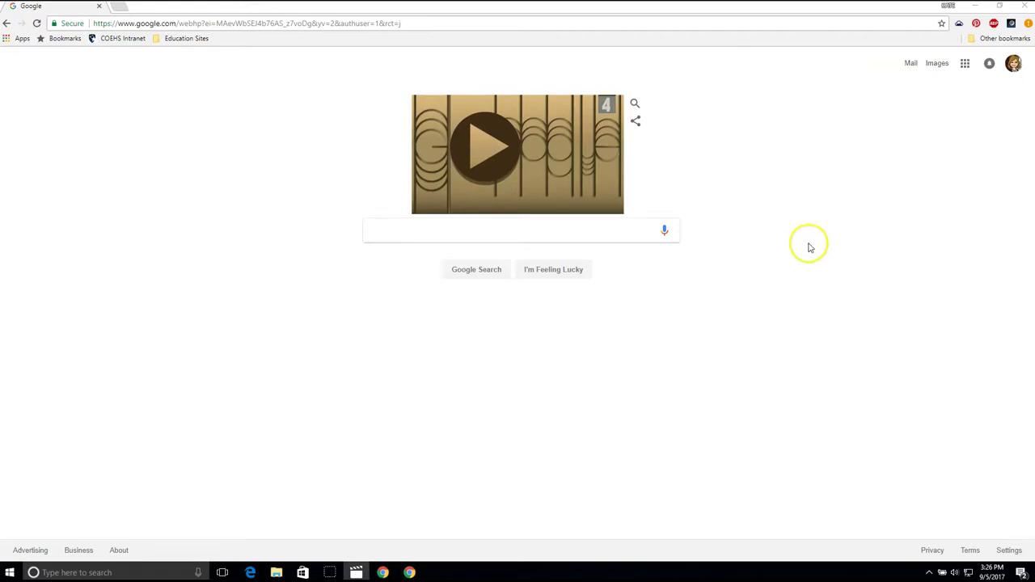
# - From the account avatar on the Google homepage, sign out of the Google accounts
pyautogui.click(1013, 65)
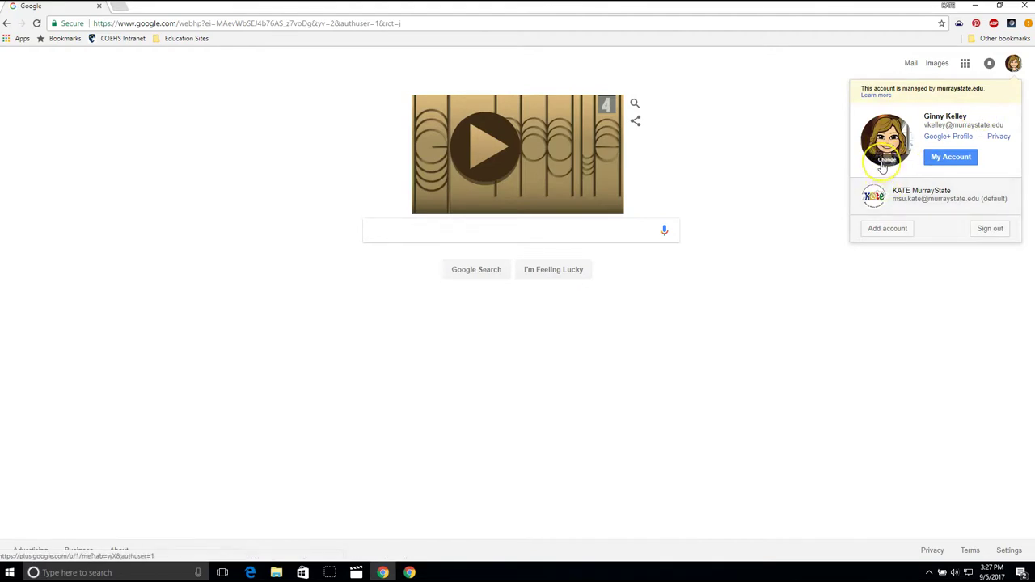
pyautogui.click(885, 161)
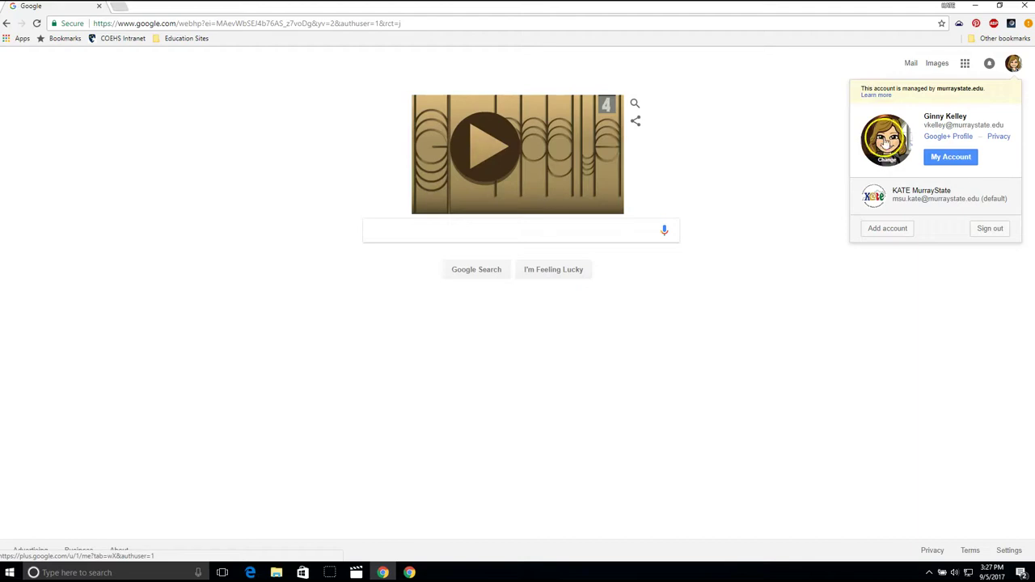
pyautogui.click(895, 159)
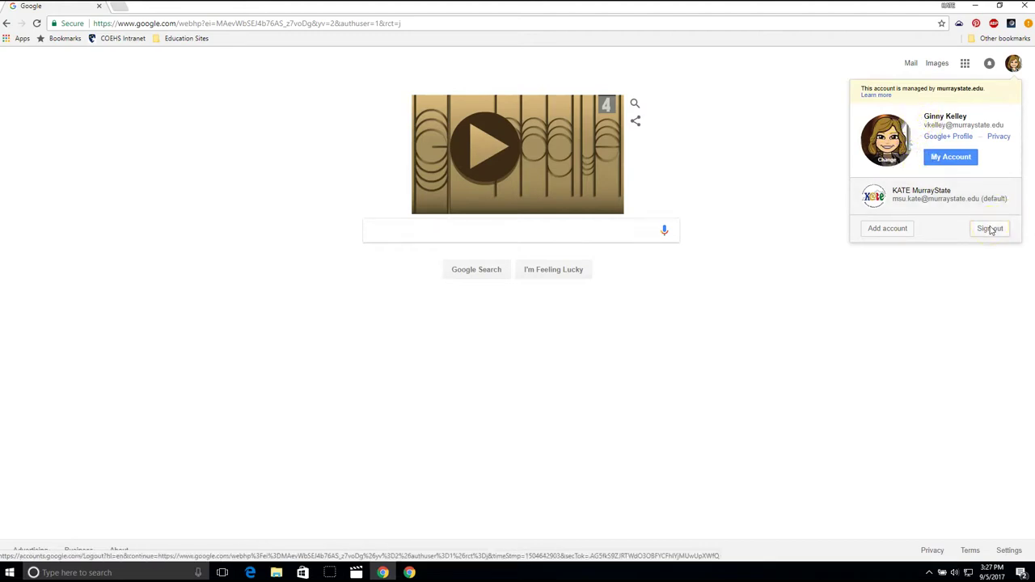
pyautogui.click(990, 229)
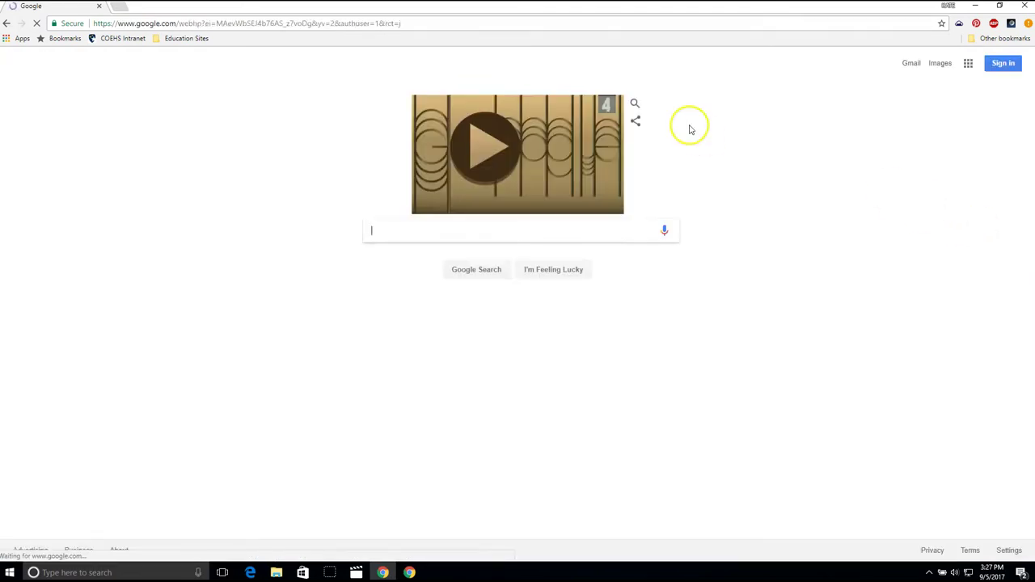
# - In Manage people, remove the existing profile and confirm with REMOVE THIS PERSON
pyautogui.click(946, 7)
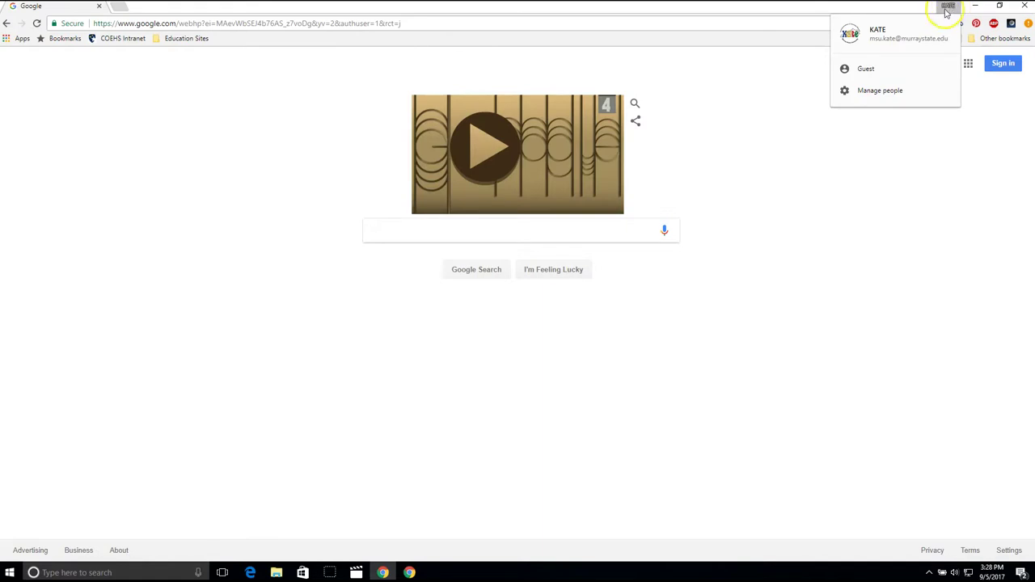
pyautogui.click(880, 91)
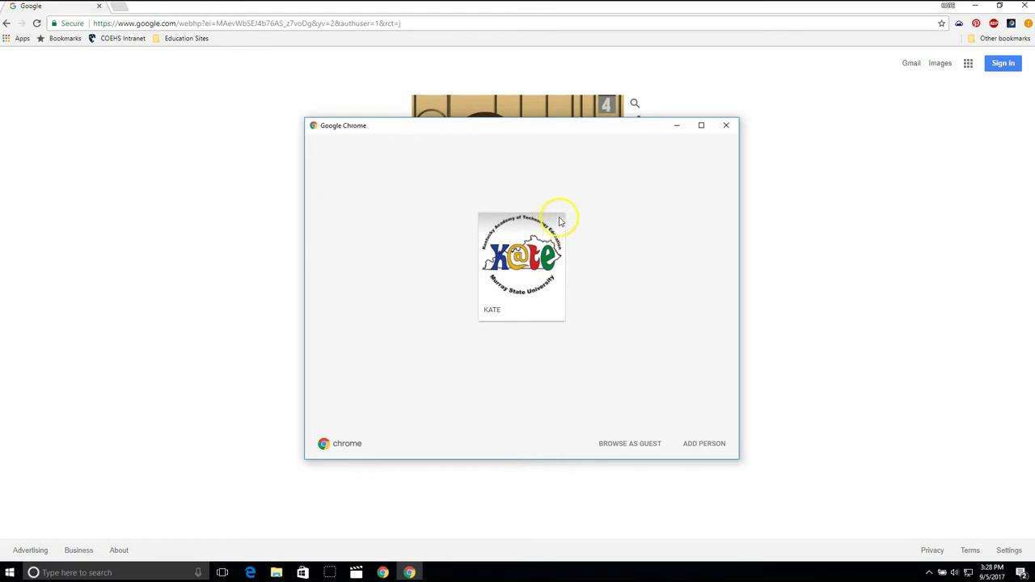
pyautogui.click(557, 226)
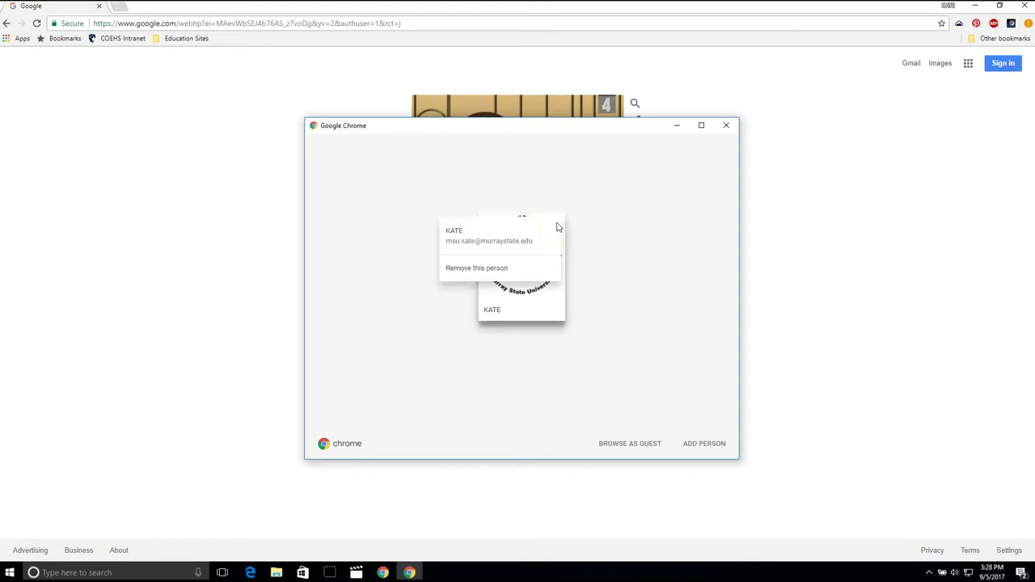
pyautogui.click(490, 269)
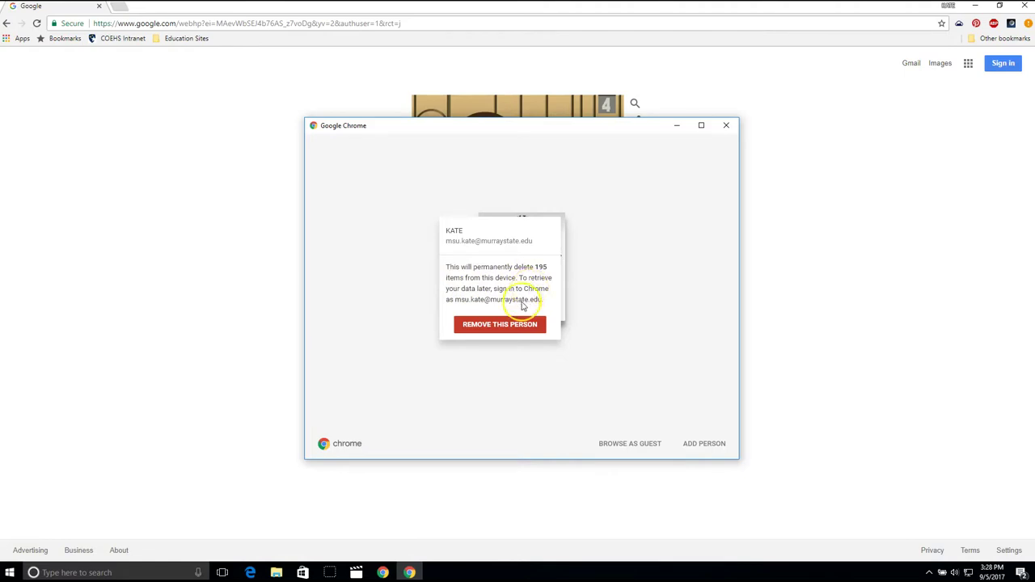
pyautogui.click(507, 328)
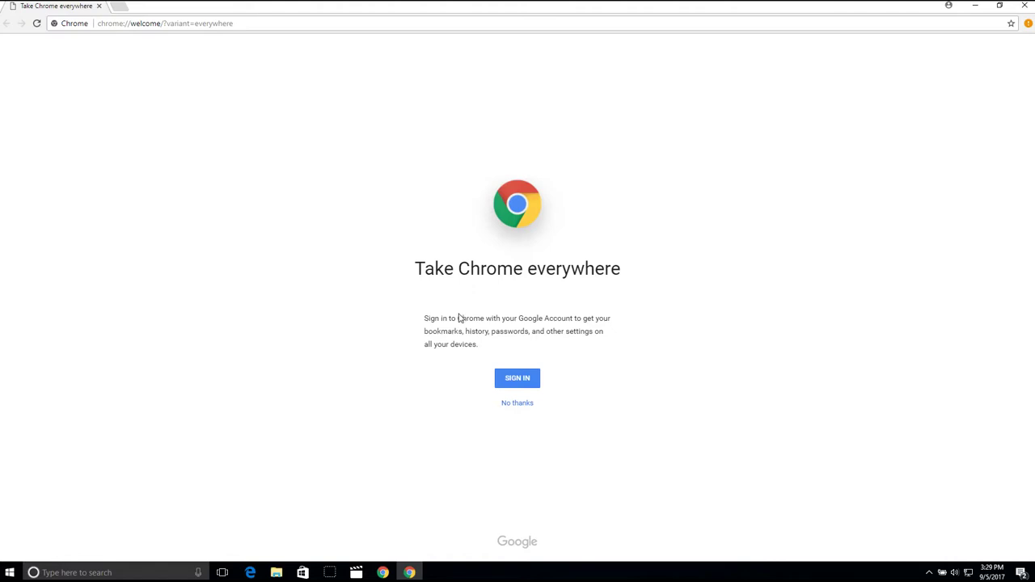
# - Sign back in with the managed account's email and password, link its data, and acknowledge the sync notice
pyautogui.click(457, 313)
pyautogui.click(519, 380)
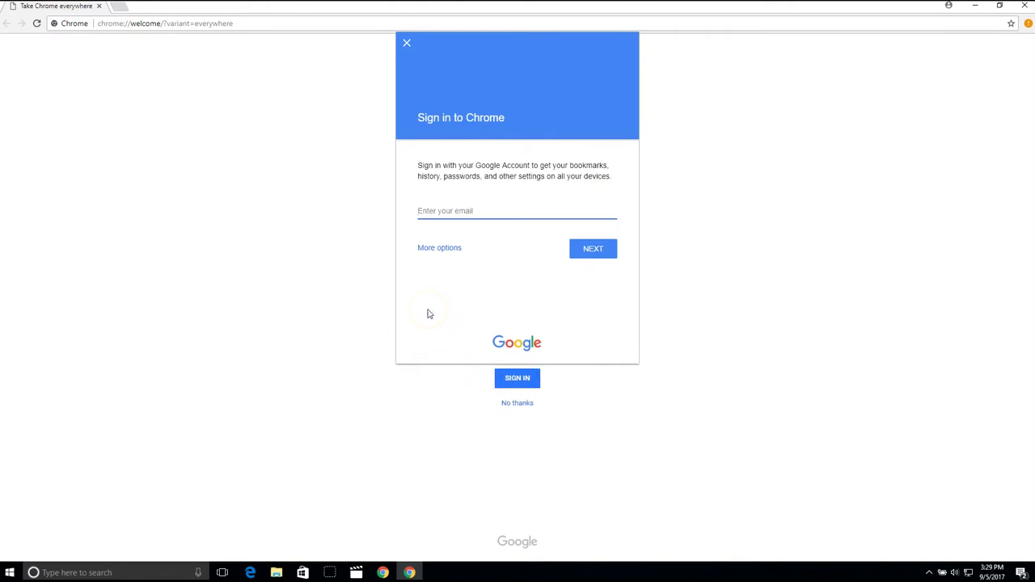
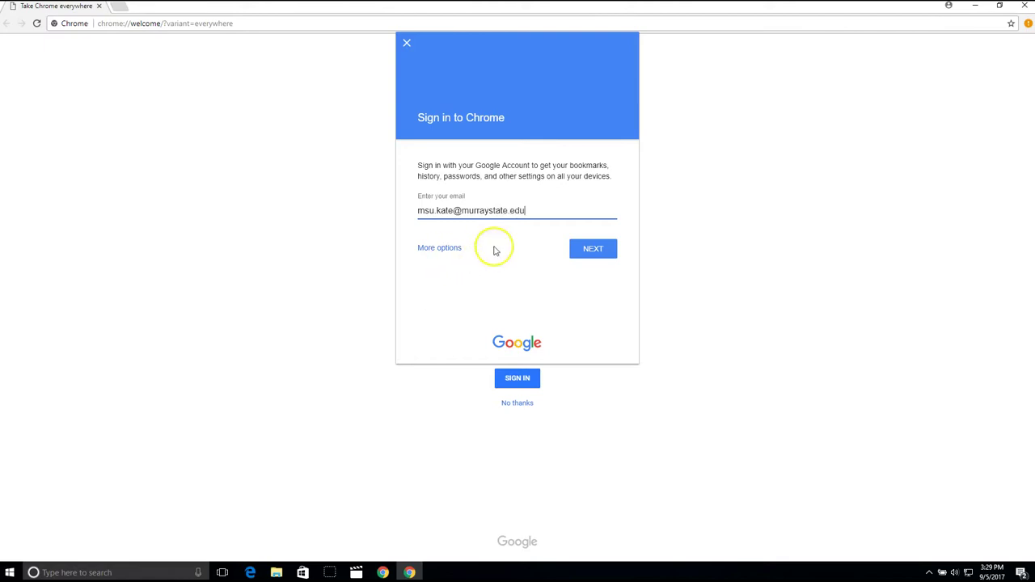
pyautogui.click(579, 253)
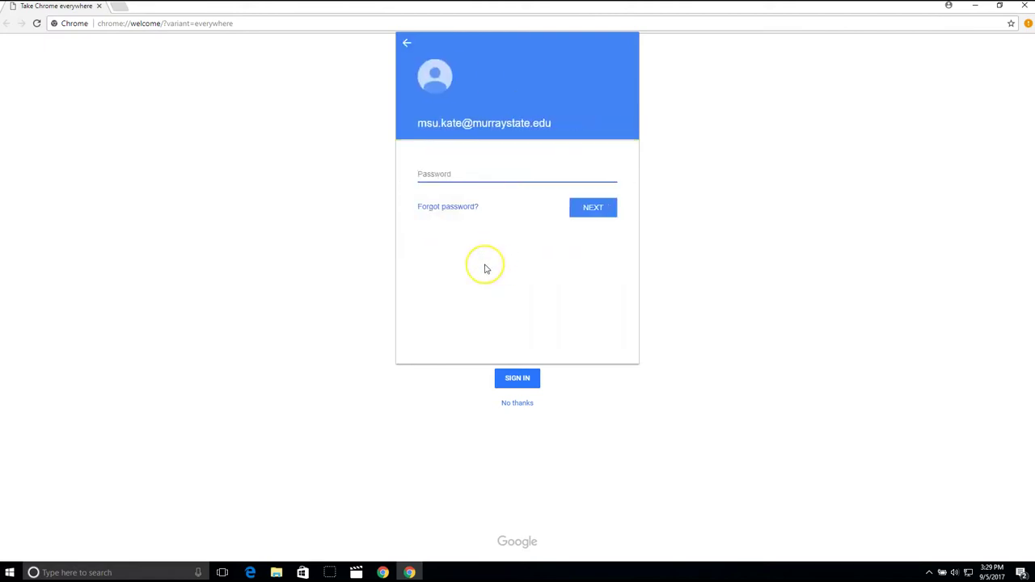
pyautogui.write('••')
pyautogui.press('Return')
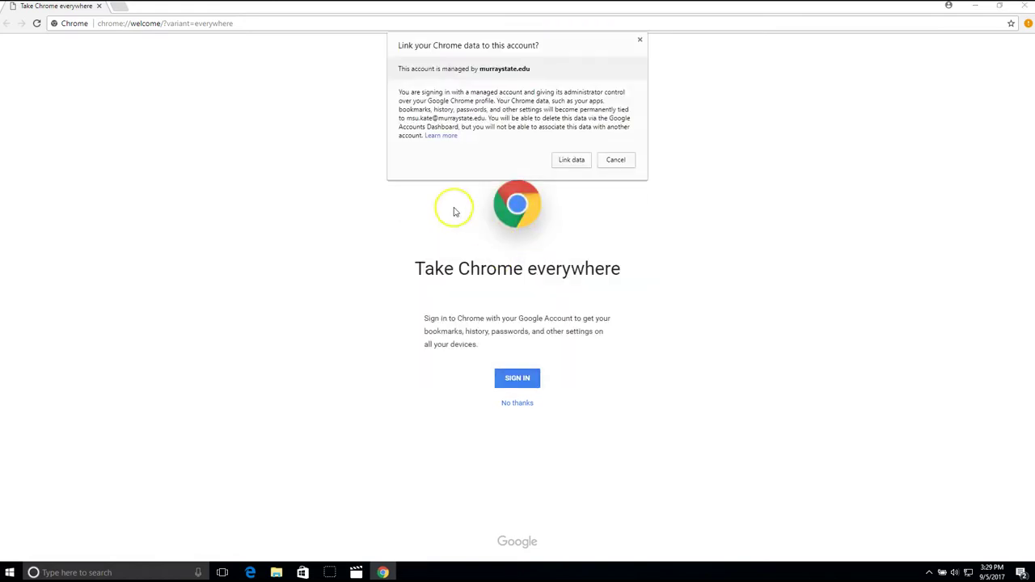
pyautogui.click(569, 160)
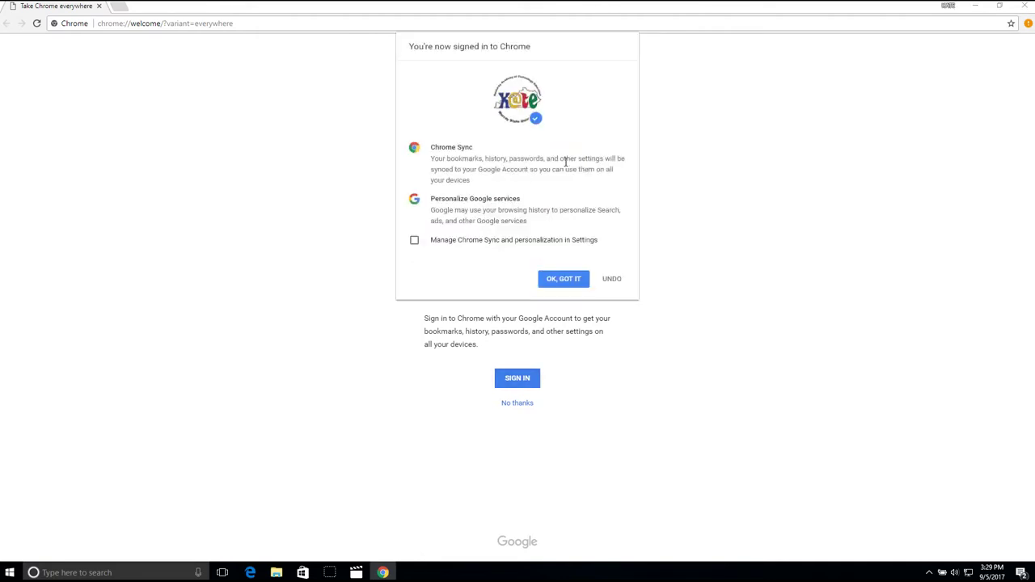
pyautogui.click(555, 279)
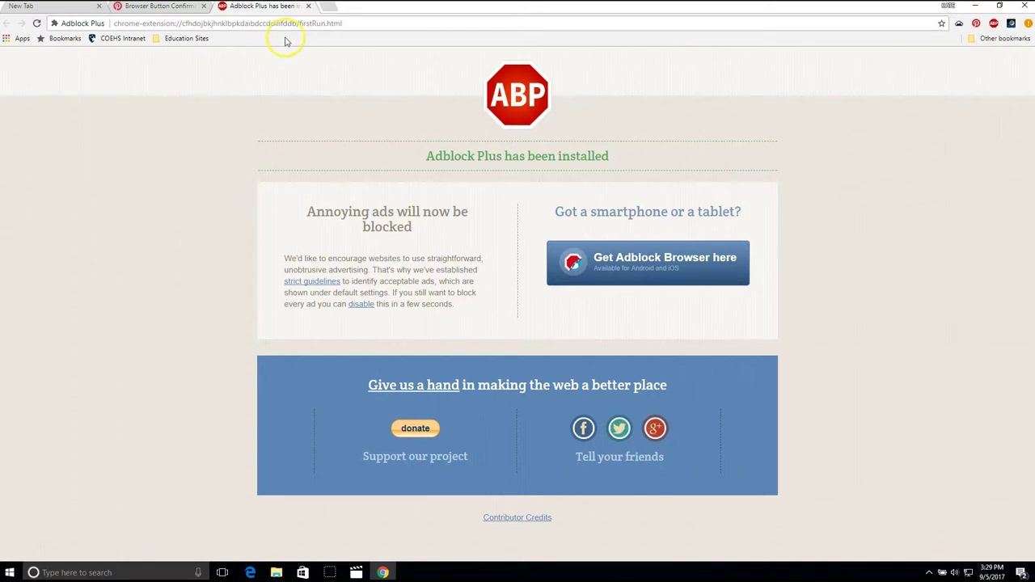
# - Close the Adblock Plus and Pinterest tabs and confirm the school account is still signed in
pyautogui.click(310, 7)
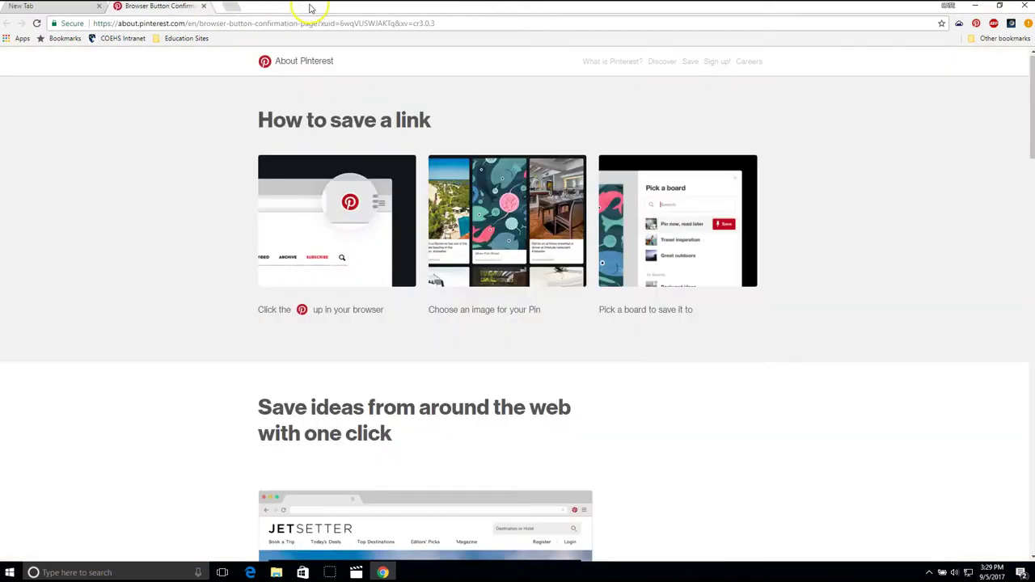
pyautogui.click(204, 7)
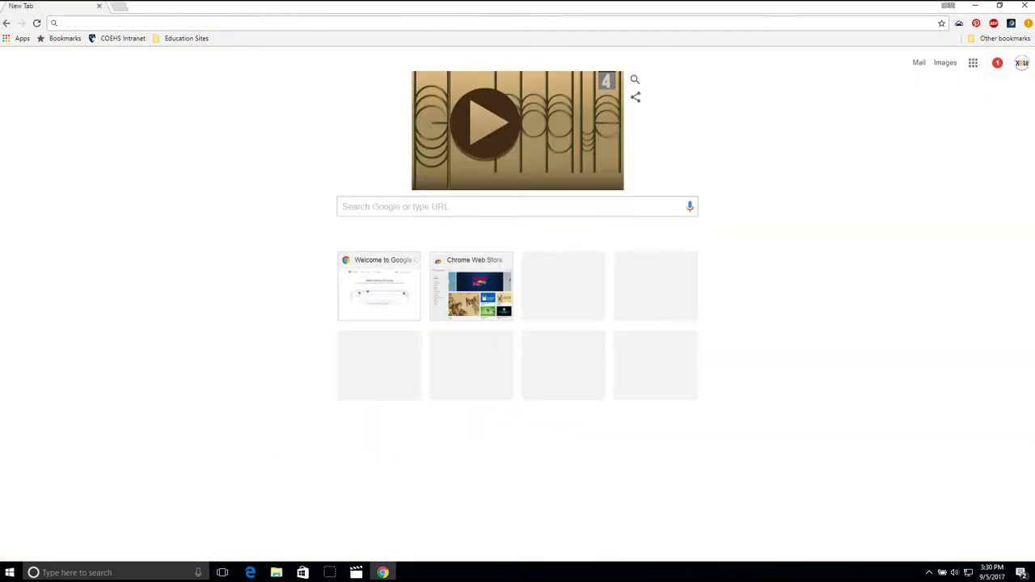
pyautogui.click(1021, 65)
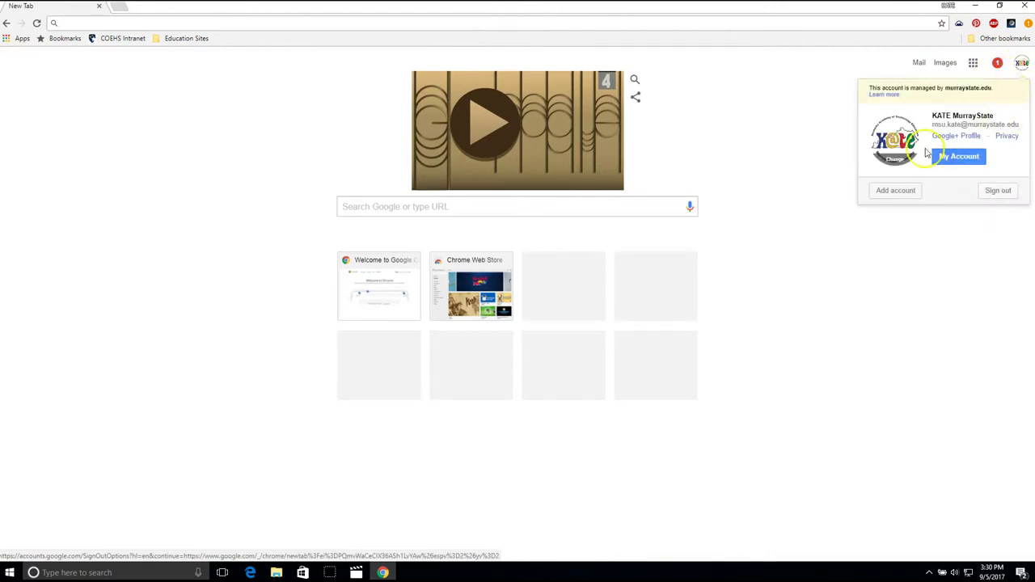
pyautogui.click(806, 71)
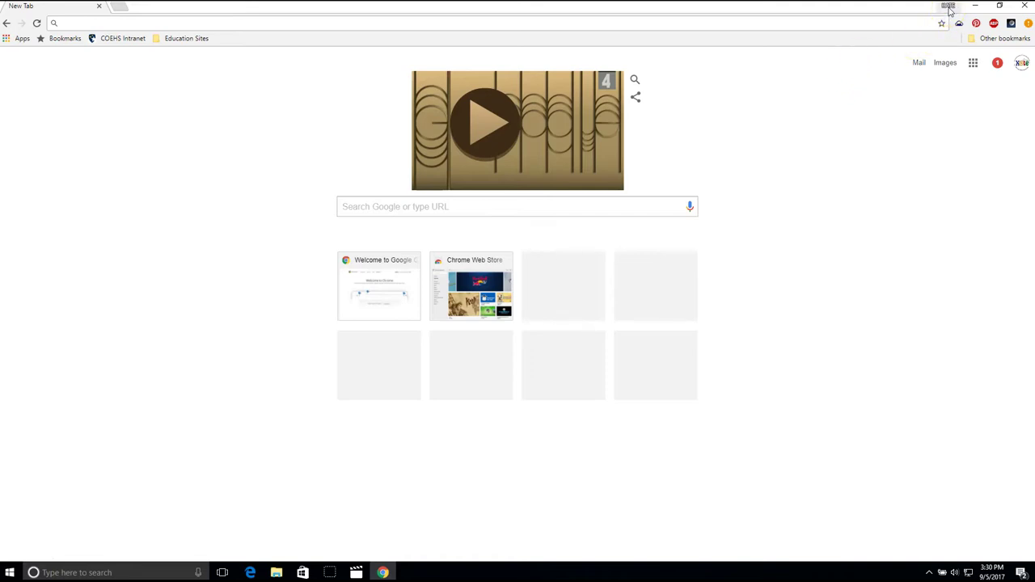
# - Add a new Chrome profile, Person 1, from the people manager
pyautogui.click(948, 6)
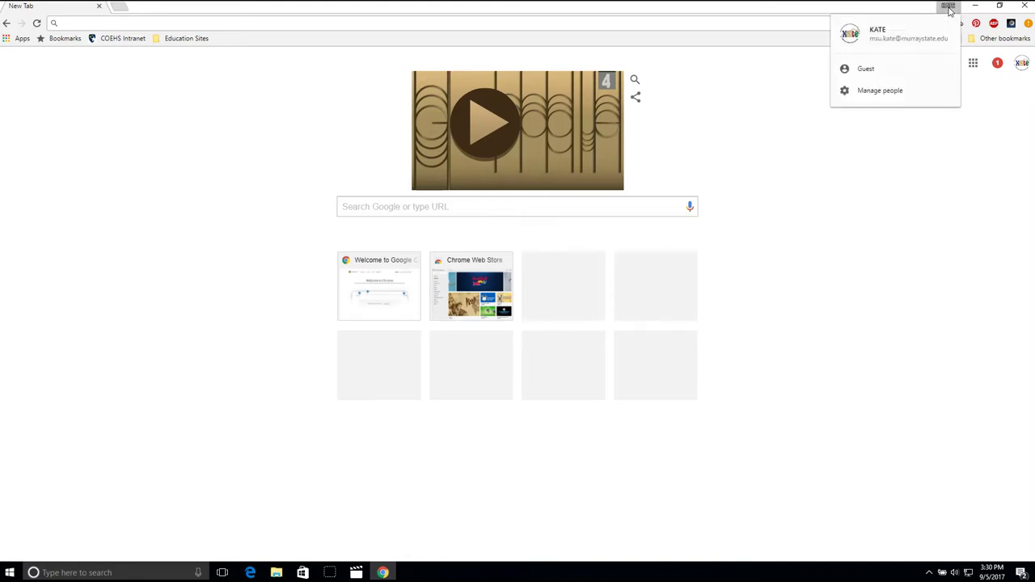
pyautogui.click(888, 93)
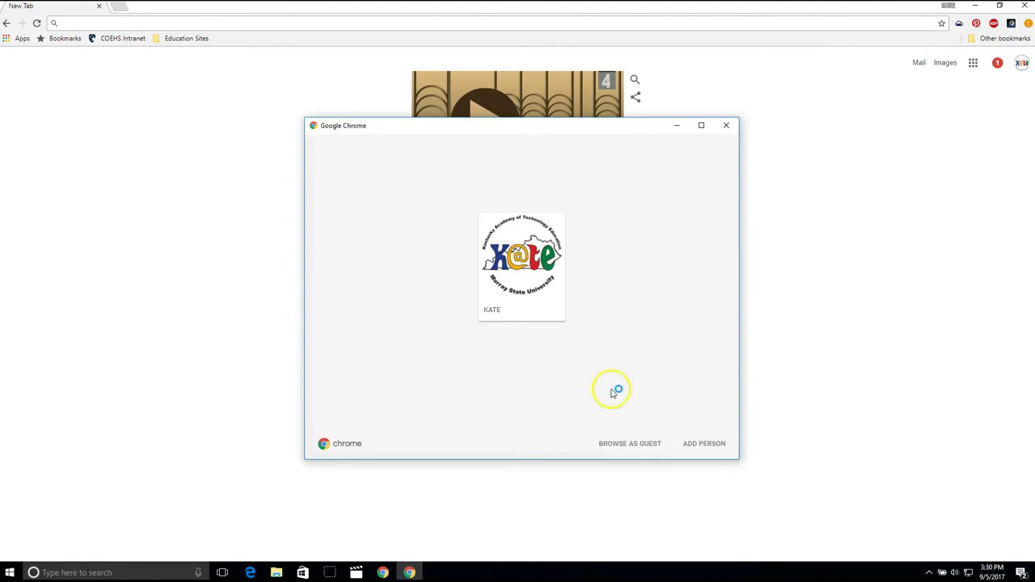
pyautogui.click(709, 444)
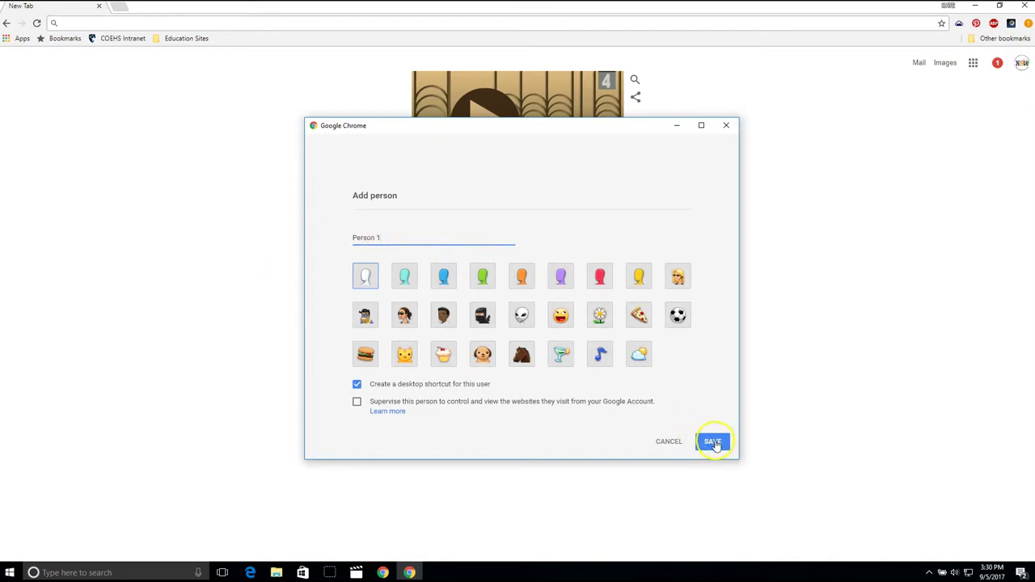
pyautogui.click(714, 445)
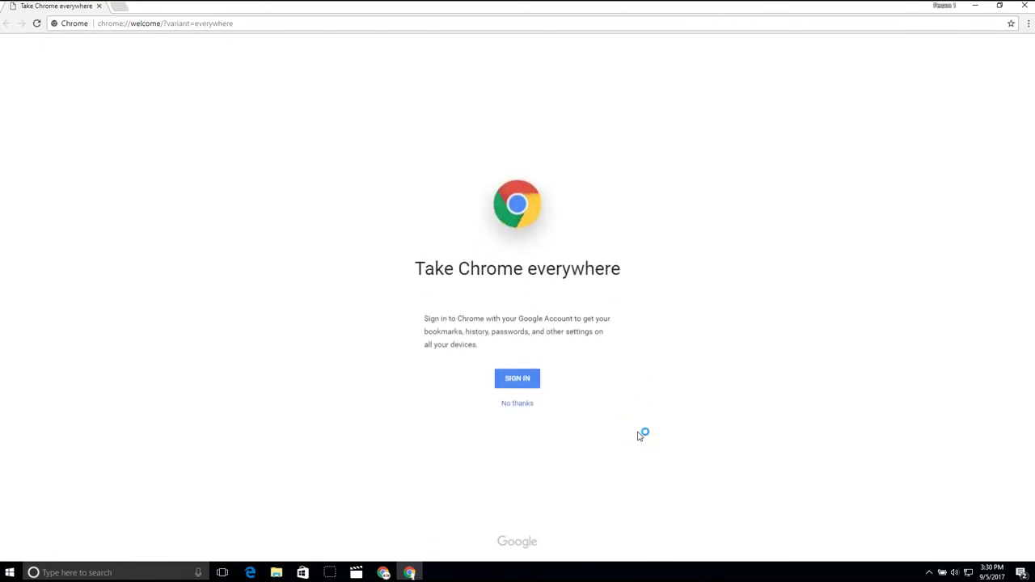
# - Sign the new profile in with the school account's e-mail and password
pyautogui.click(518, 383)
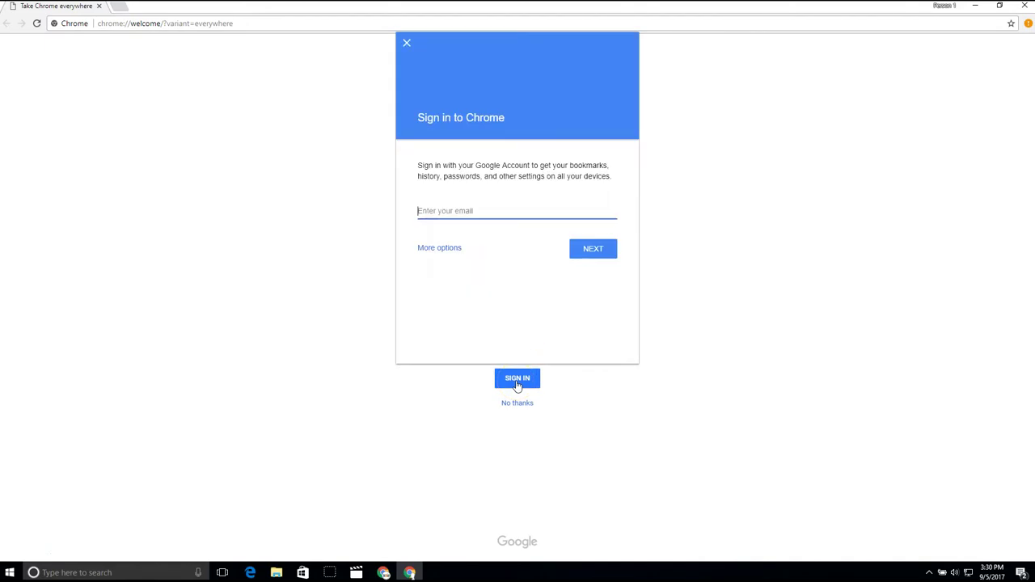
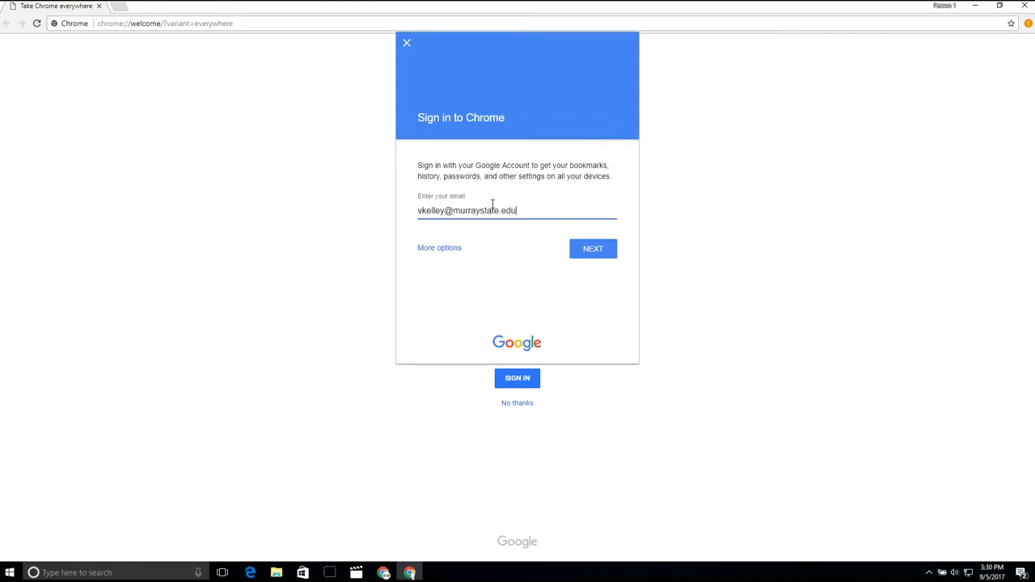
pyautogui.click(584, 253)
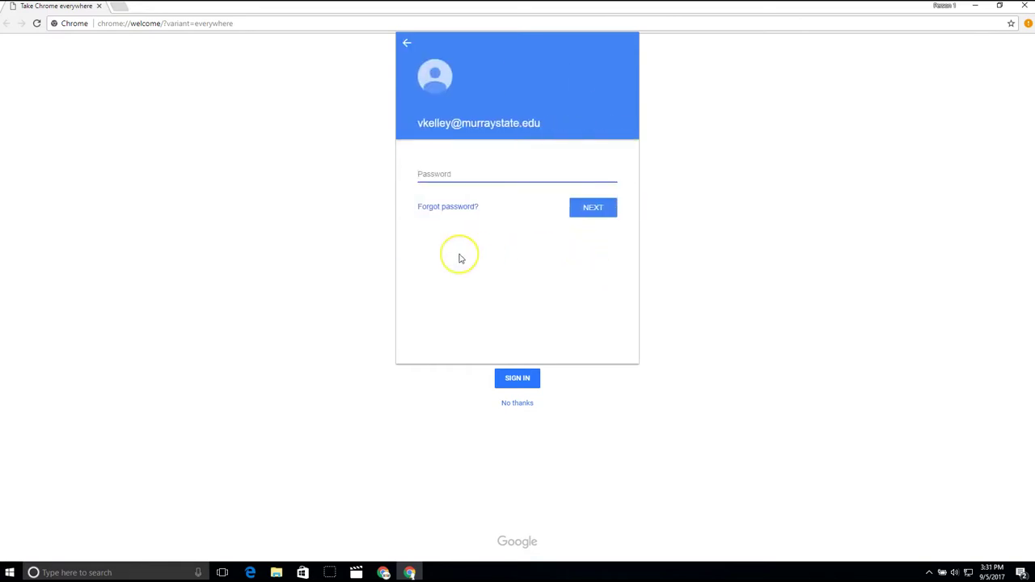
pyautogui.write('•')
pyautogui.press('Return')
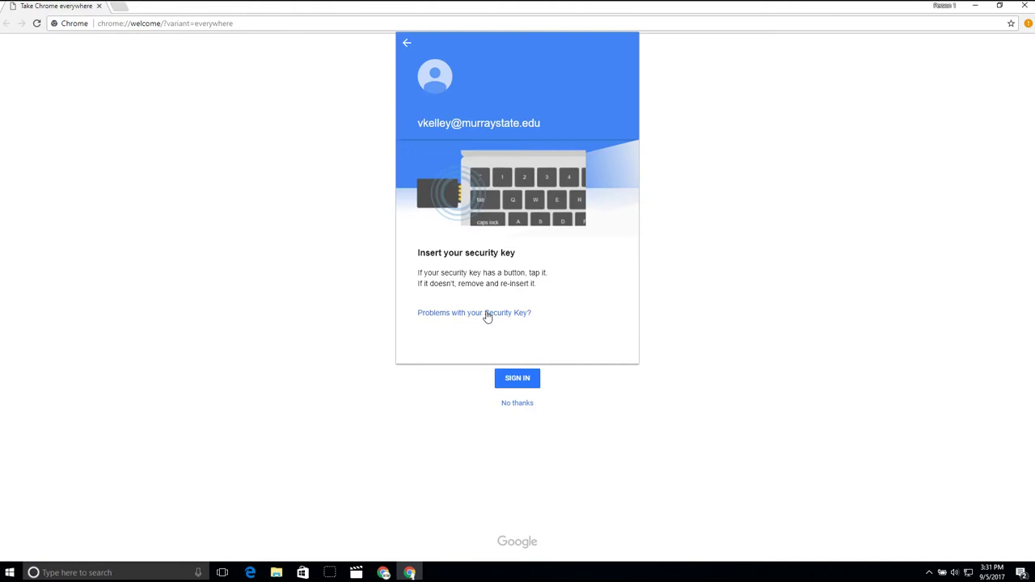
# - Skip the security key, get a verification code by text message, and submit it
pyautogui.click(488, 314)
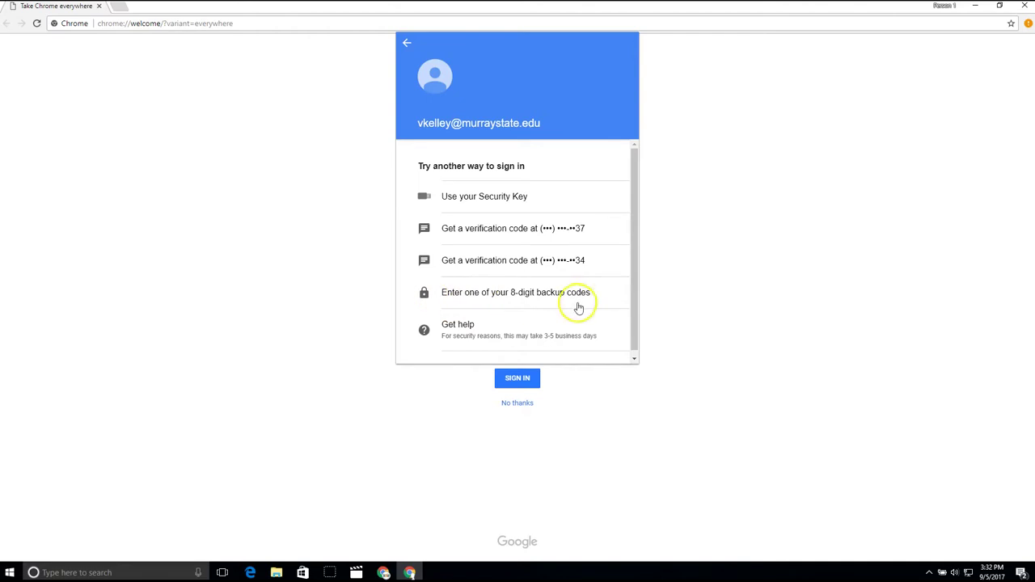
pyautogui.click(524, 306)
pyautogui.click(513, 277)
pyautogui.click(550, 240)
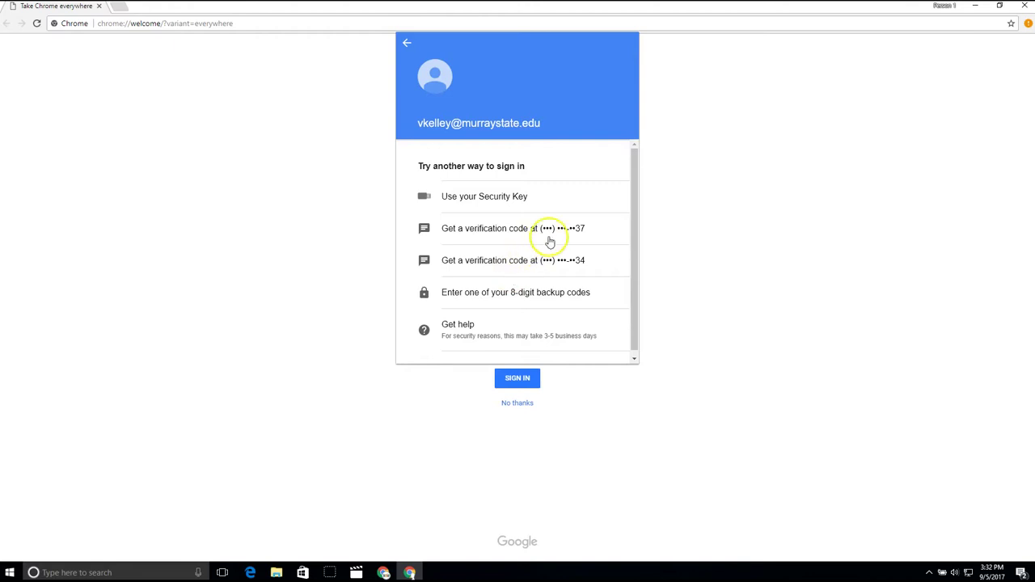
pyautogui.click(545, 232)
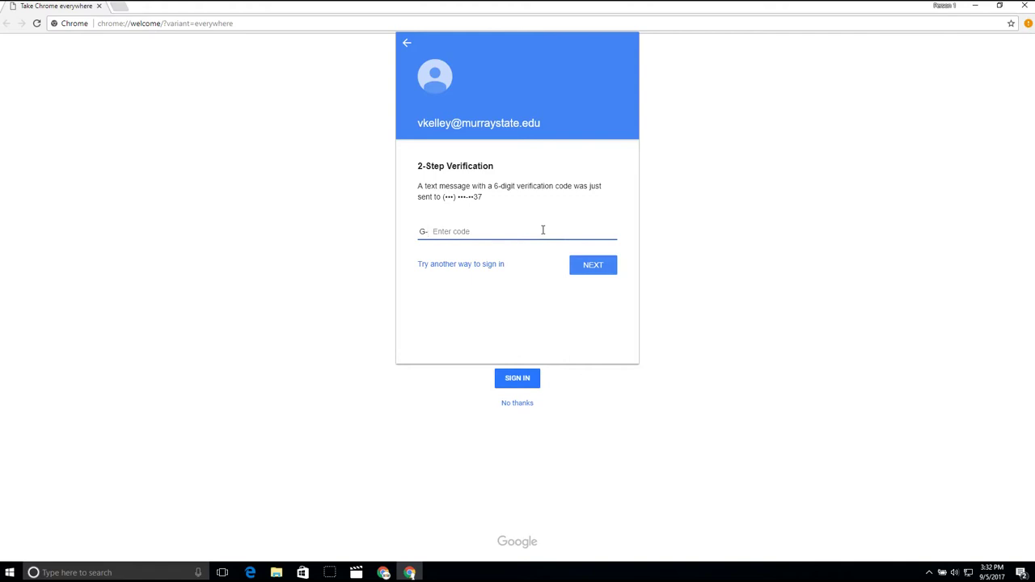
pyautogui.click(593, 264)
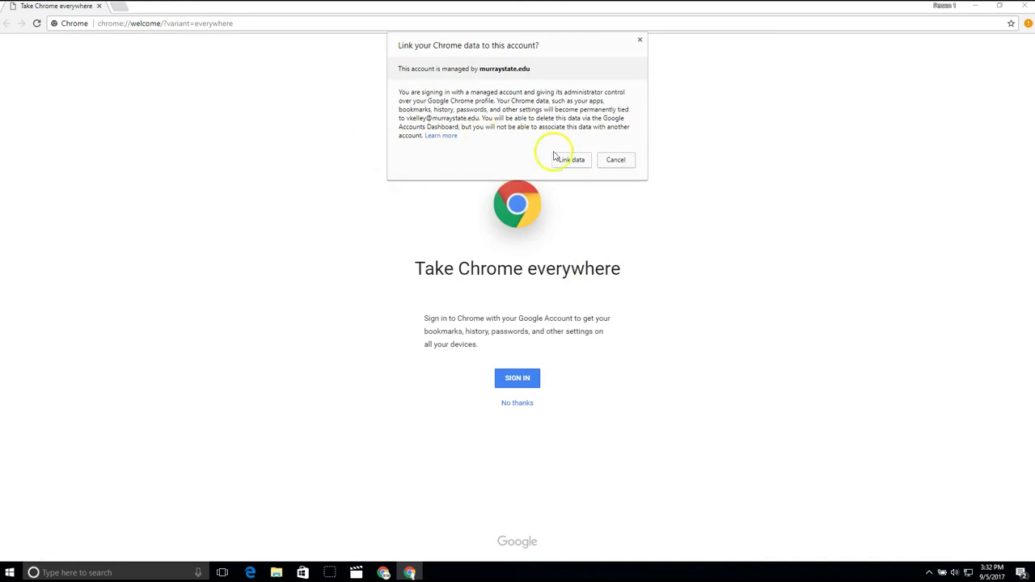
# - Link Chrome data to the managed school account, acknowledge the sync notice, and view account details
pyautogui.click(569, 161)
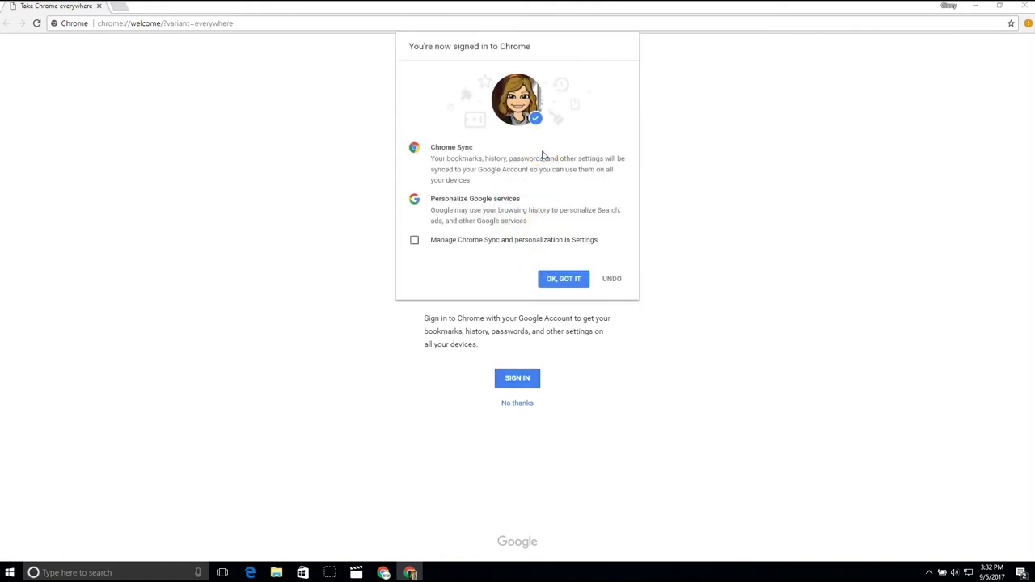
pyautogui.click(571, 279)
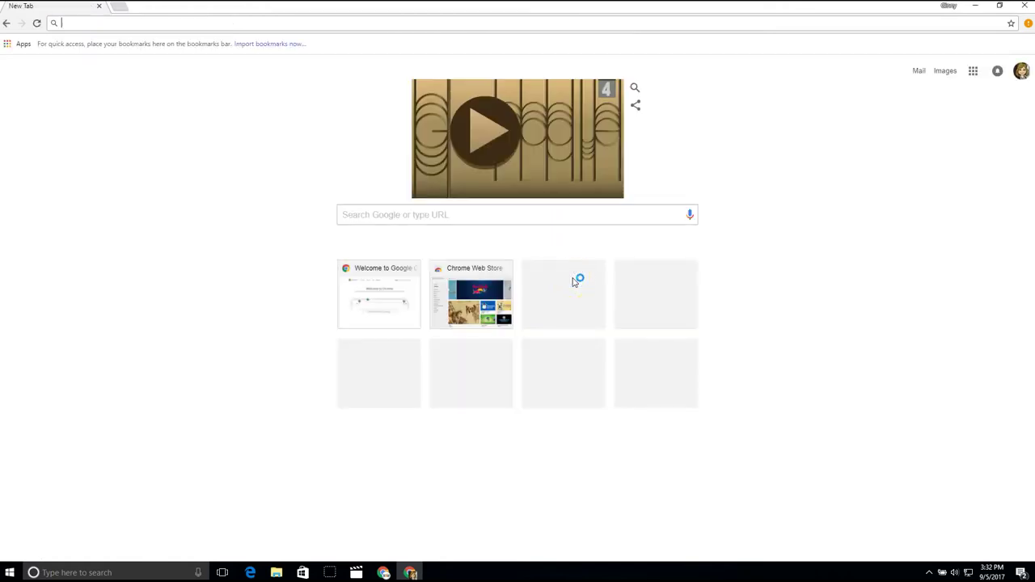
pyautogui.click(1021, 72)
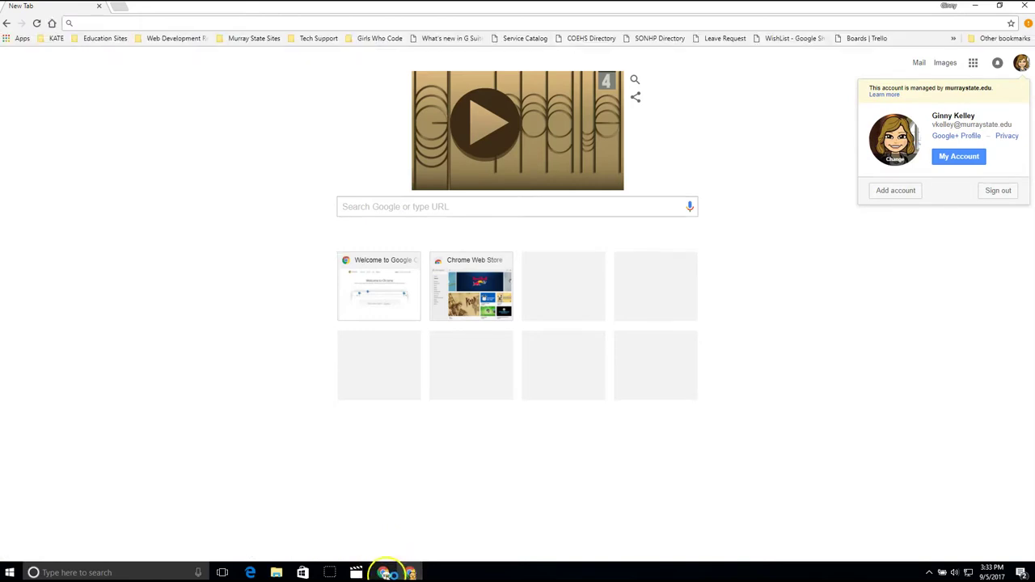
pyautogui.moveTo(413, 573)
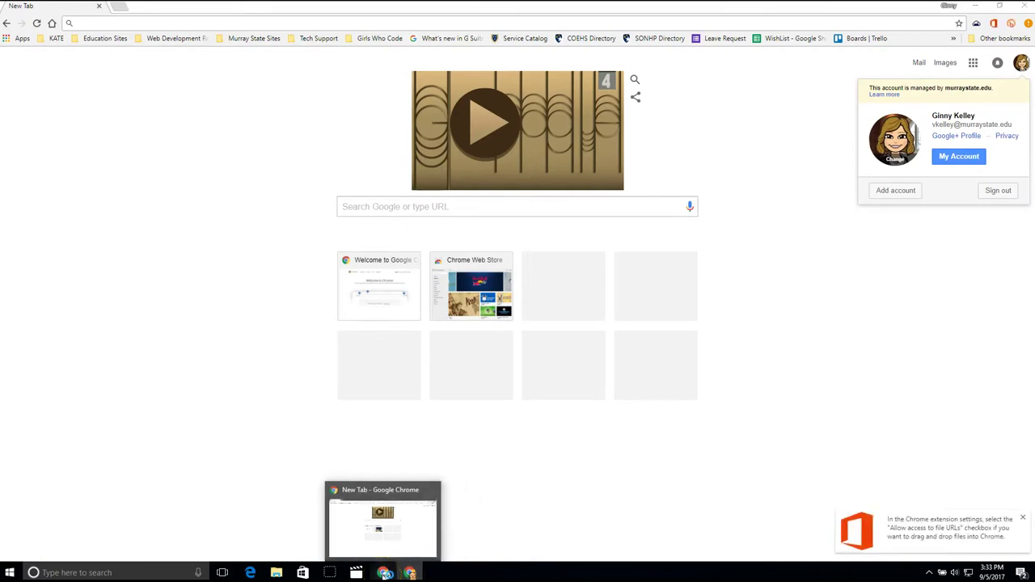
# - Switch between the Chrome windows and close the Hangouts window that popped up
pyautogui.click(385, 573)
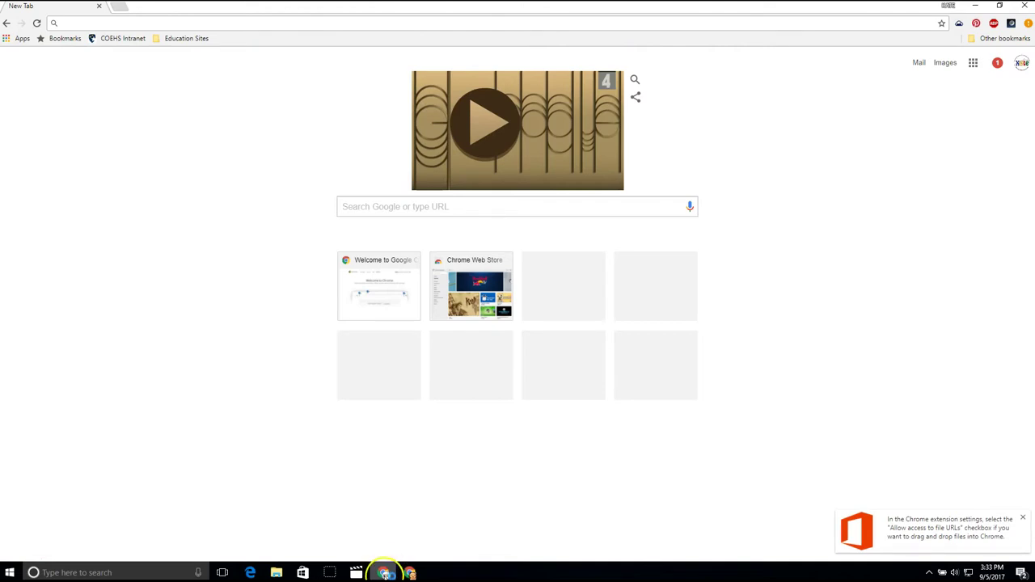
pyautogui.click(410, 573)
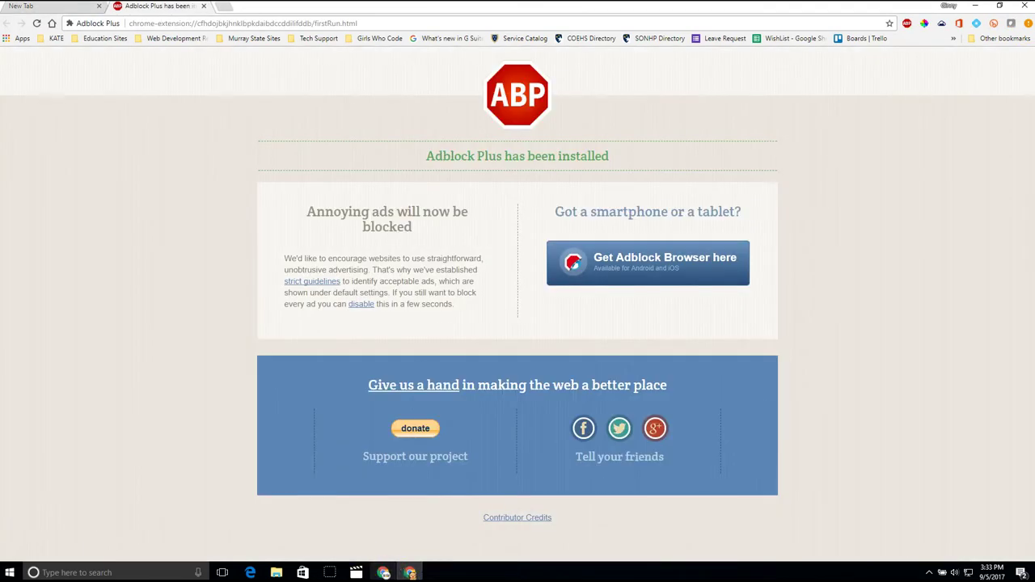
pyautogui.click(410, 573)
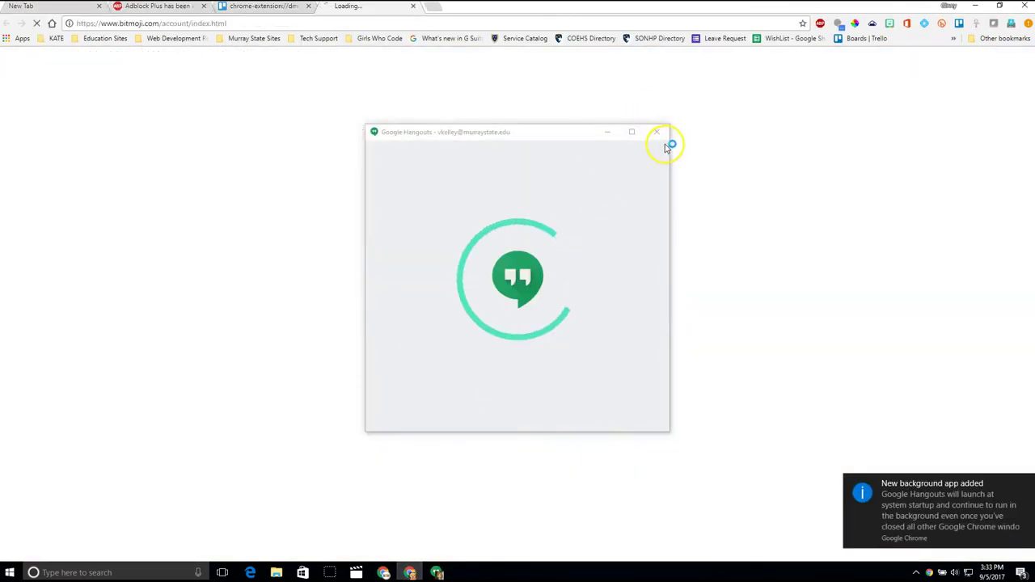
pyautogui.click(660, 132)
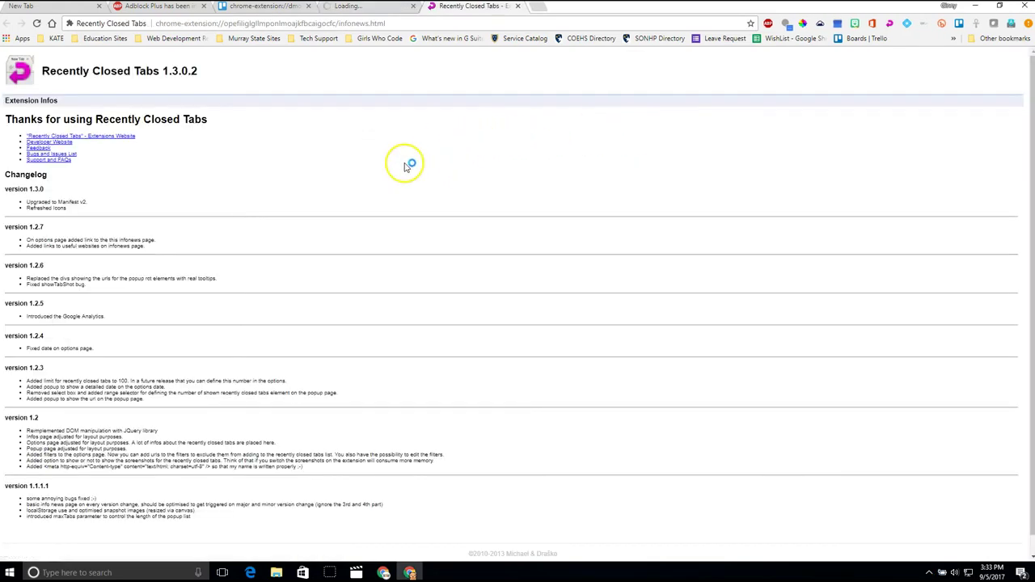
# - Close the Recently Closed Tabs, Bitmoji, Trello and Adblock Plus tabs
pyautogui.click(517, 6)
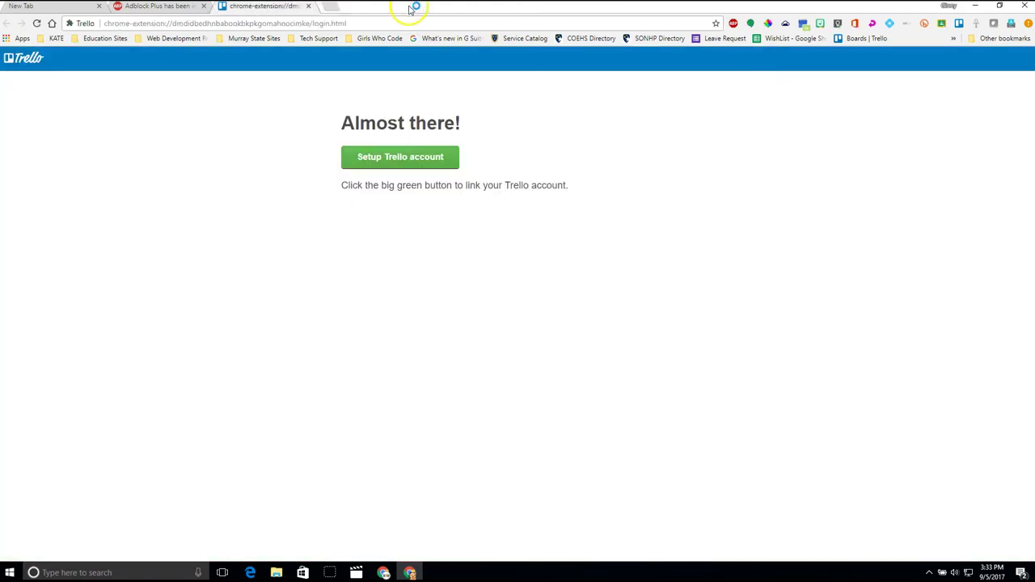
pyautogui.click(414, 6)
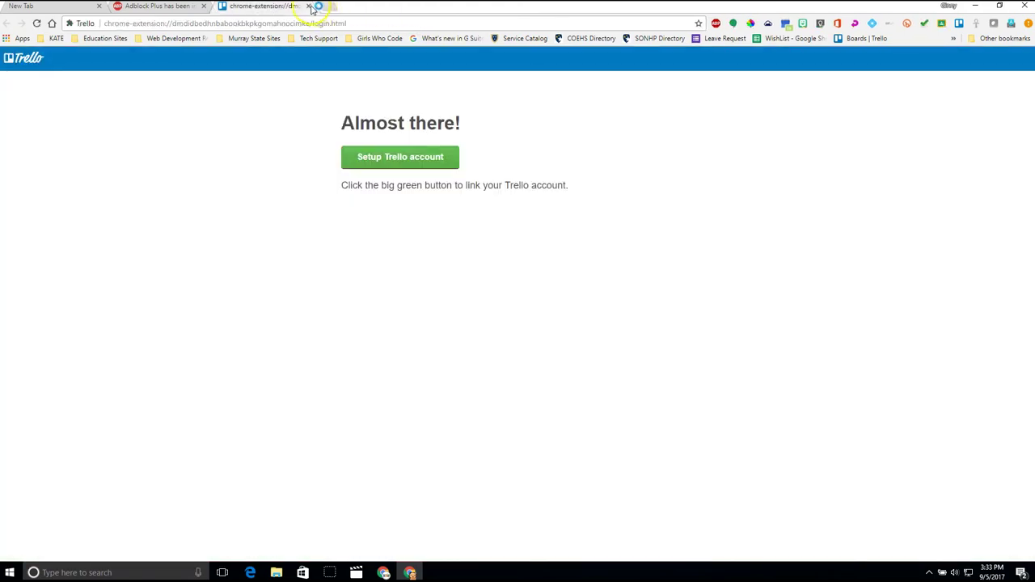
pyautogui.click(309, 6)
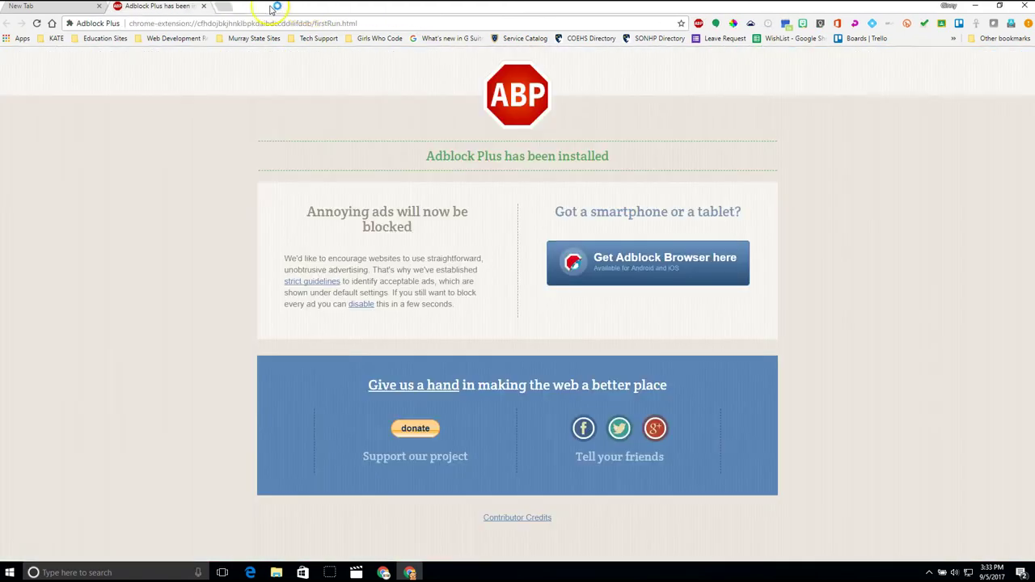
pyautogui.click(204, 7)
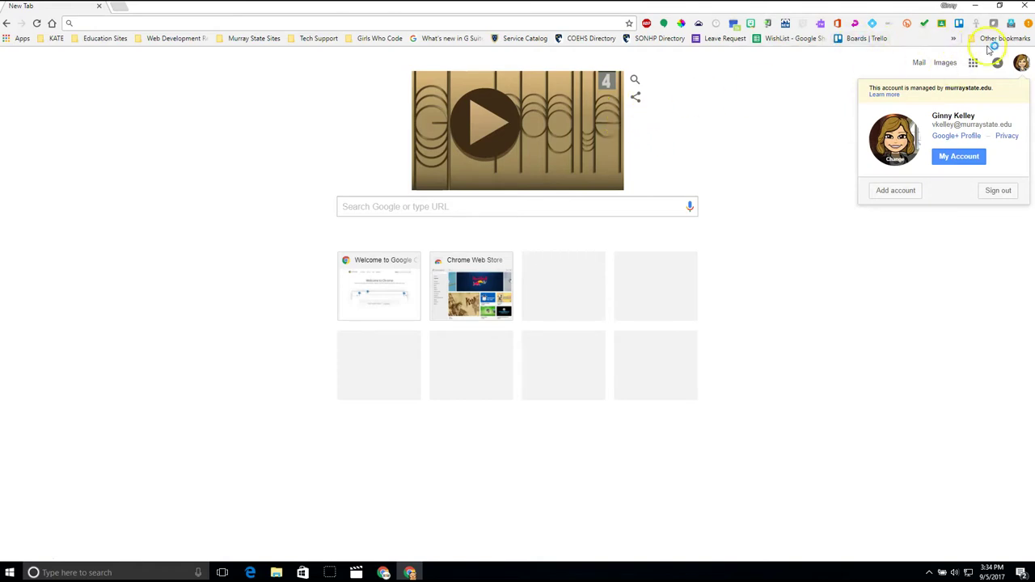
# - Show the profile's installed extensions list via More tools > Extensions
pyautogui.click(1029, 24)
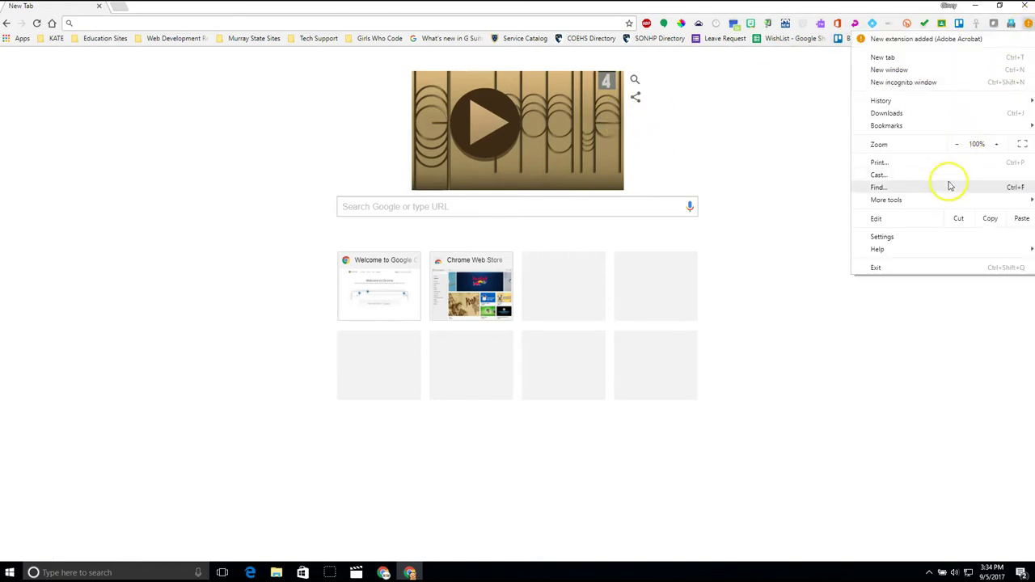
pyautogui.moveTo(944, 202)
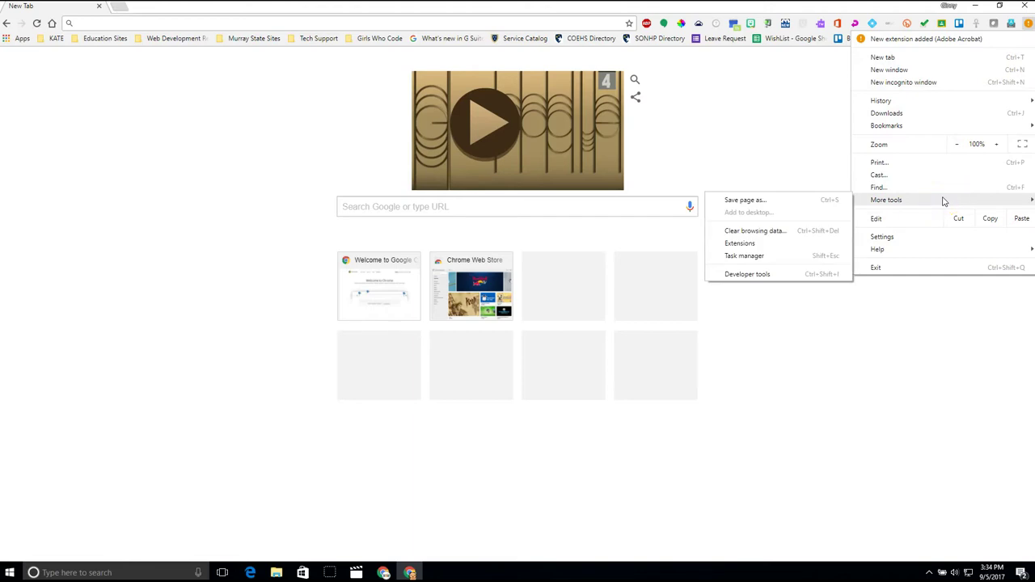
pyautogui.click(919, 204)
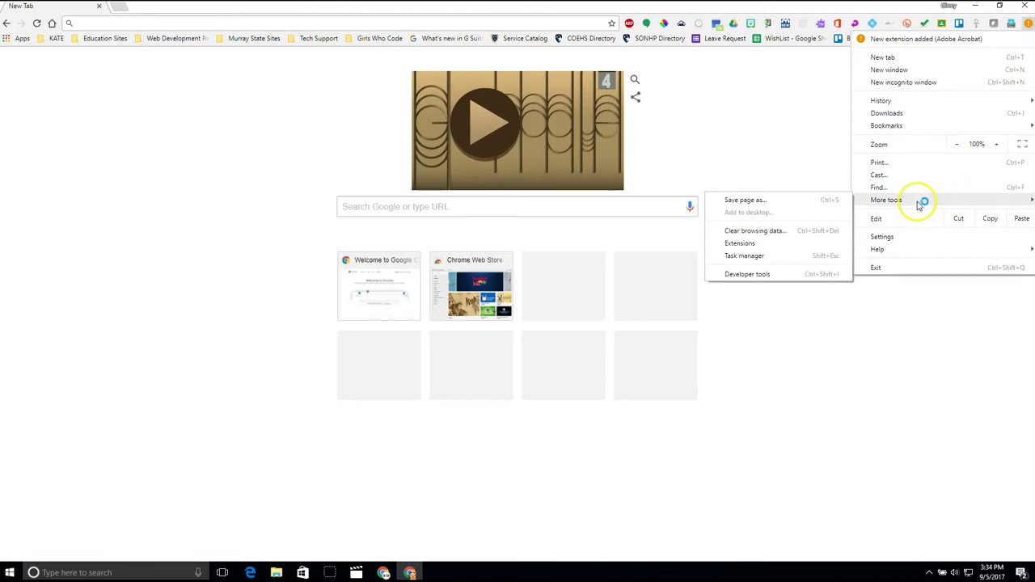
pyautogui.click(741, 244)
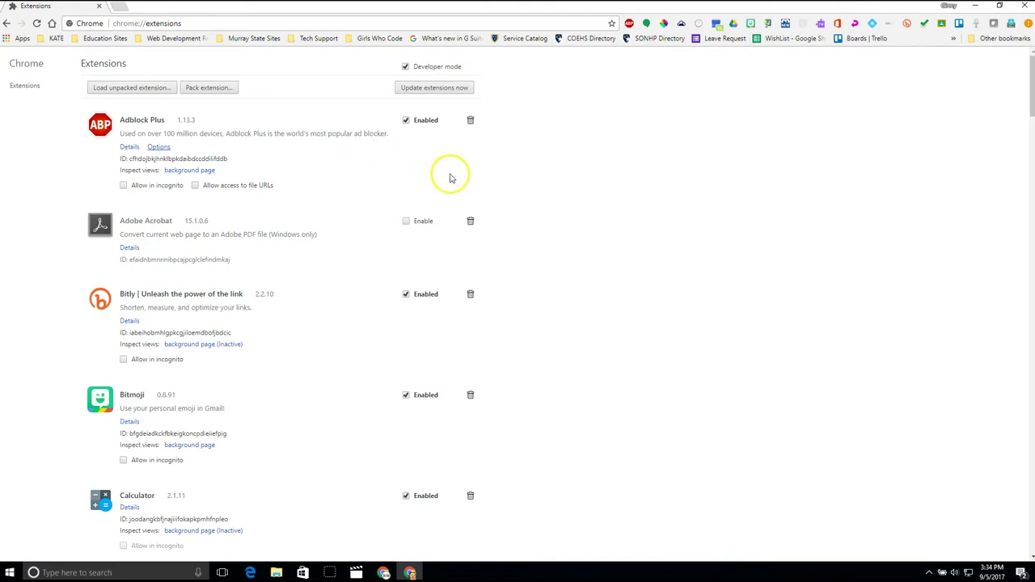
# - Swap the Extensions tab for a new tab, then show the Apps page in the other profile's window
pyautogui.click(118, 7)
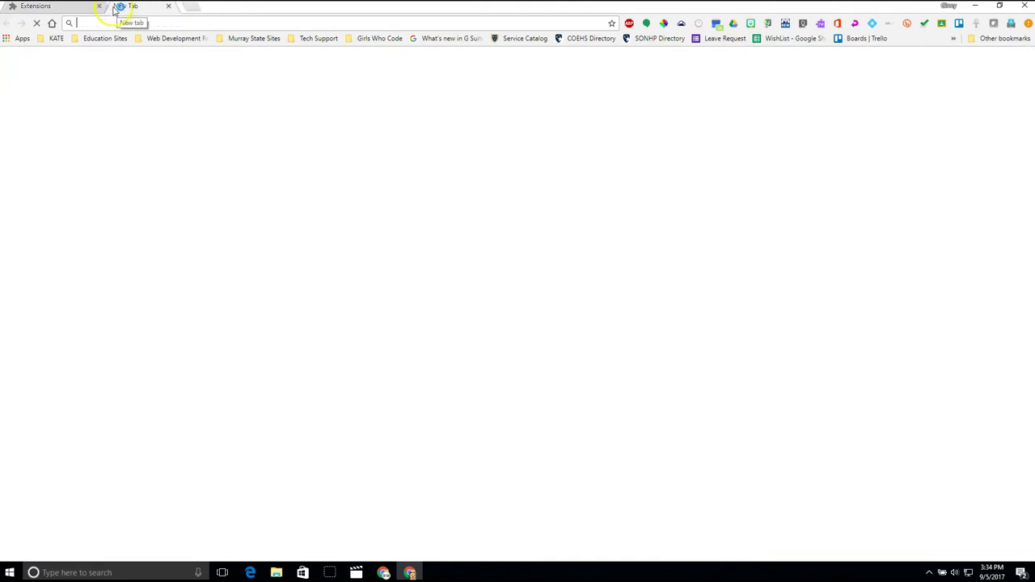
pyautogui.click(99, 7)
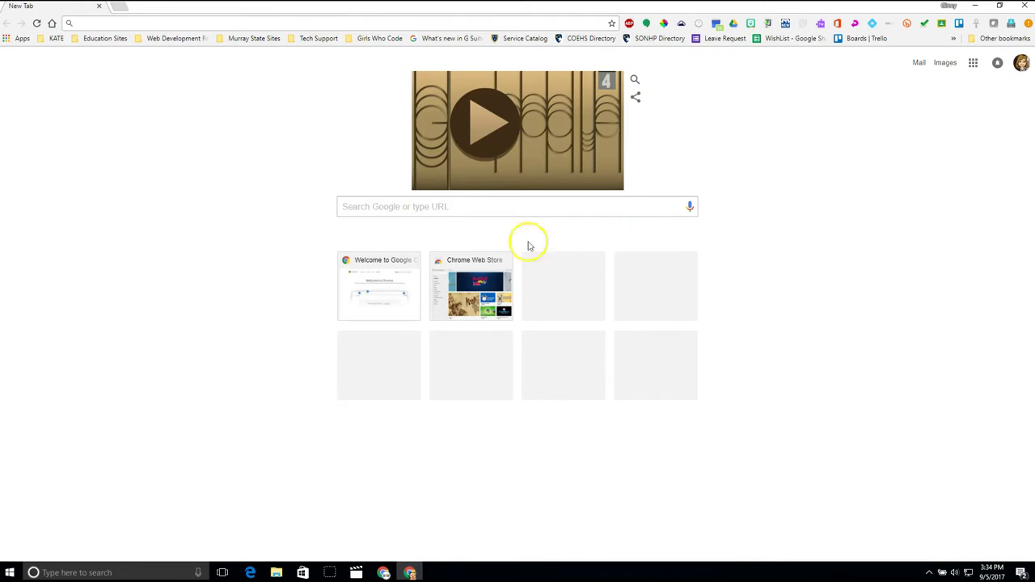
pyautogui.click(383, 571)
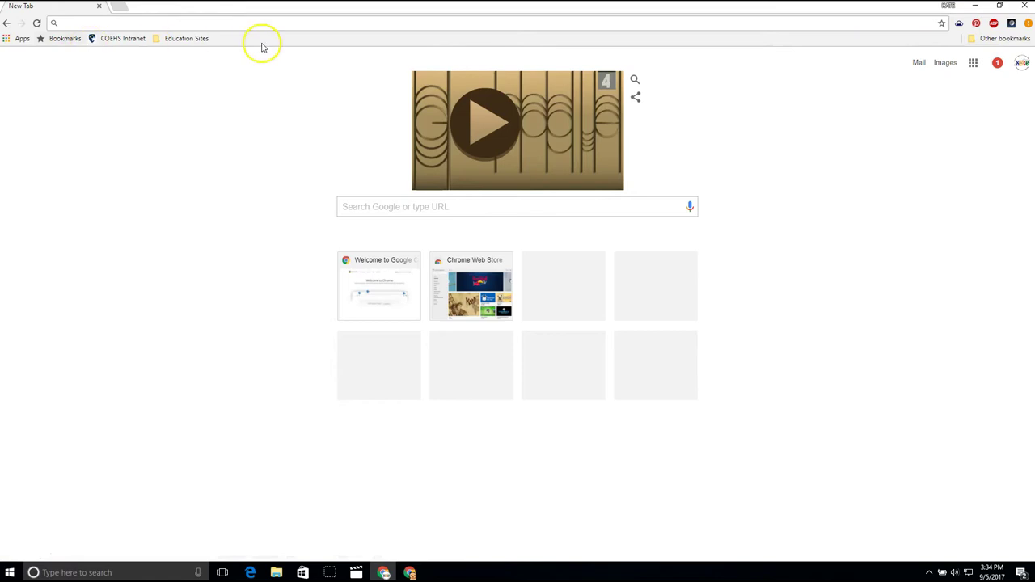
pyautogui.click(22, 39)
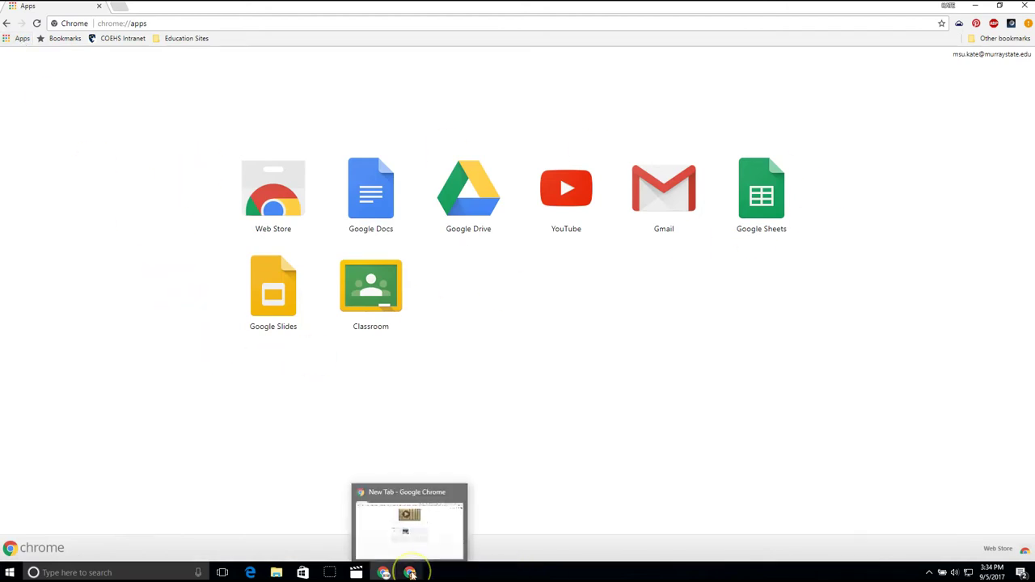
# - Open the first profile's Apps page, flip between its two pages of apps, then return to the other window
pyautogui.click(410, 574)
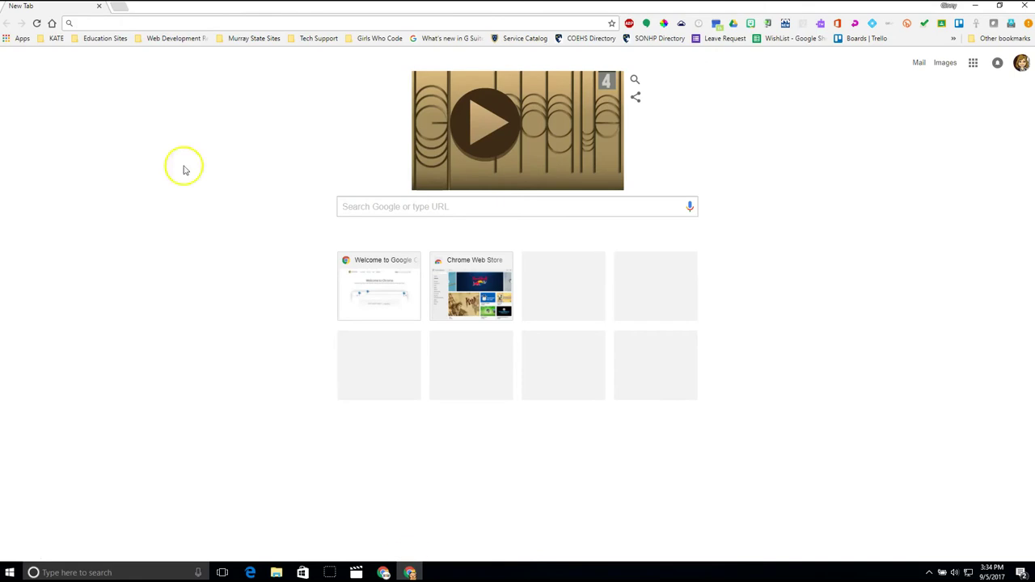
pyautogui.click(8, 39)
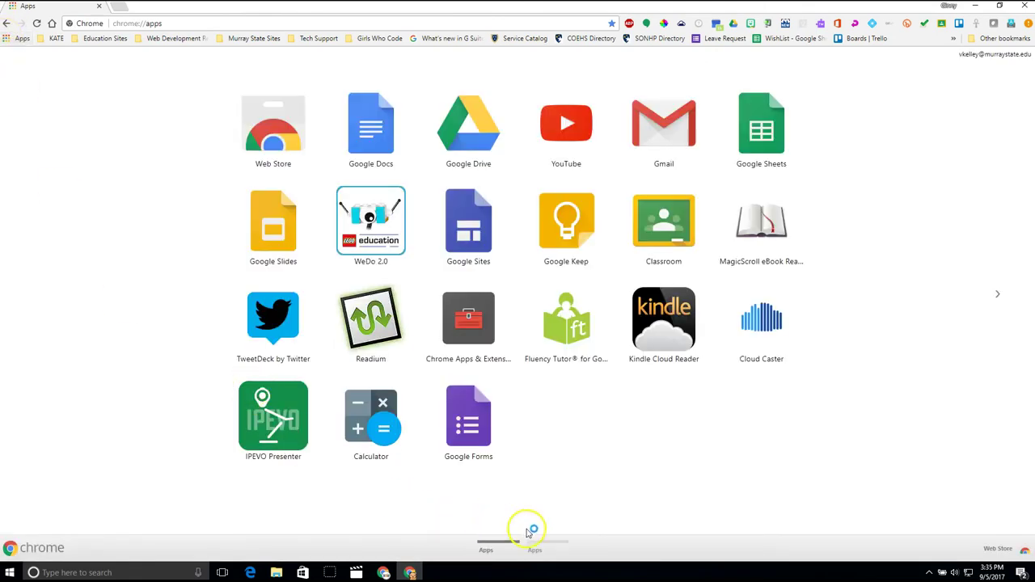
pyautogui.click(542, 548)
pyautogui.click(501, 550)
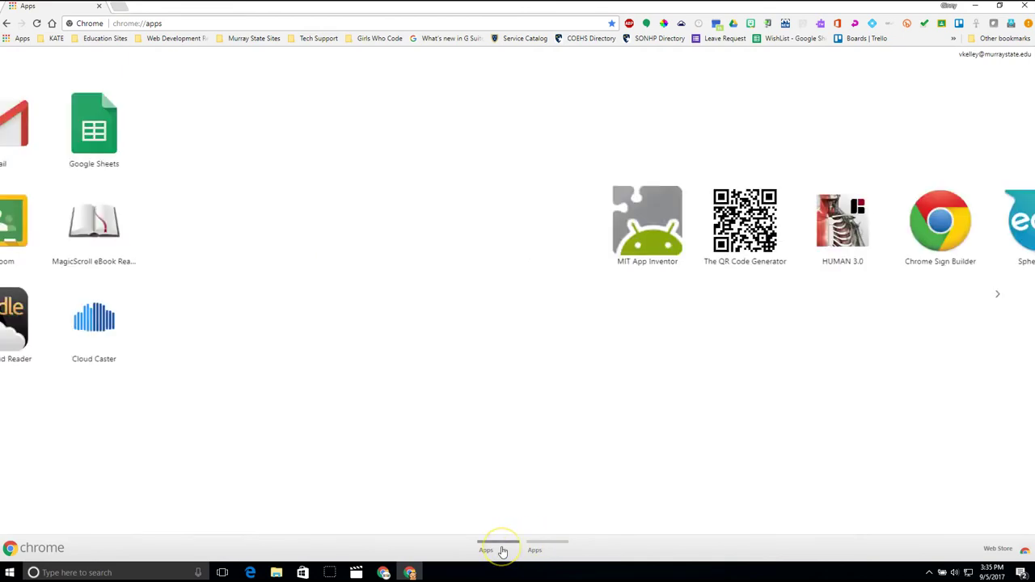
pyautogui.click(536, 548)
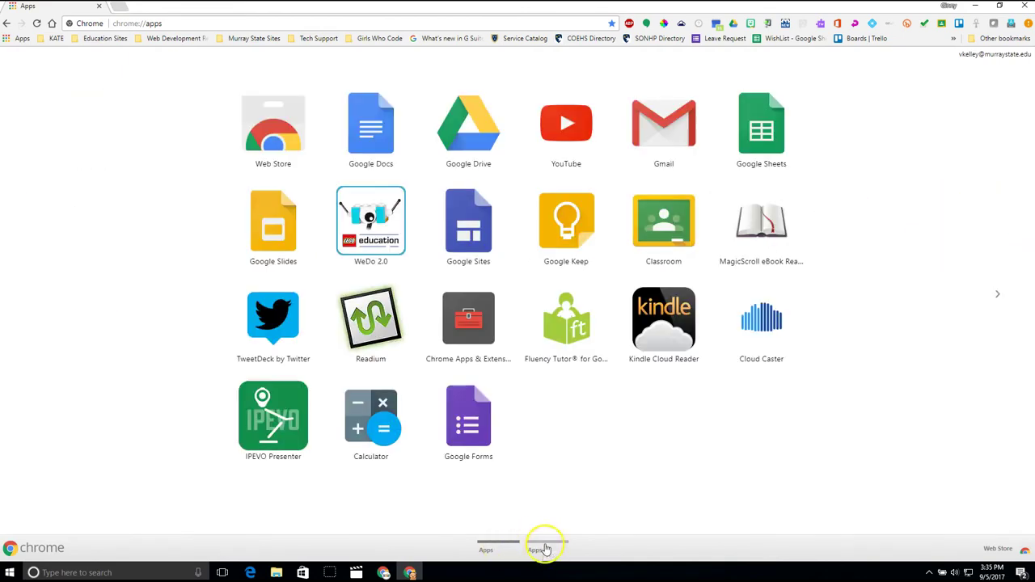
pyautogui.click(546, 550)
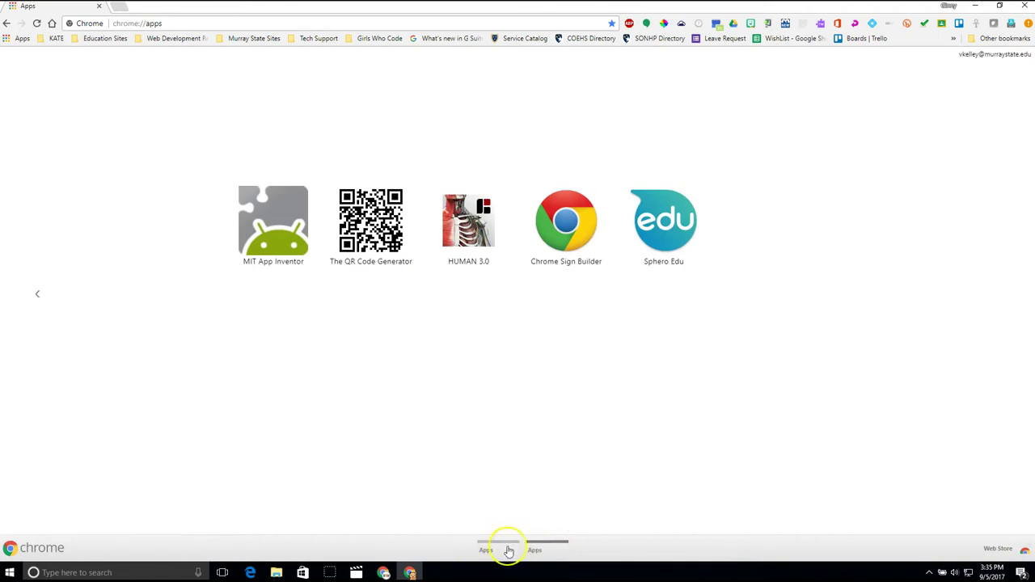
pyautogui.click(508, 550)
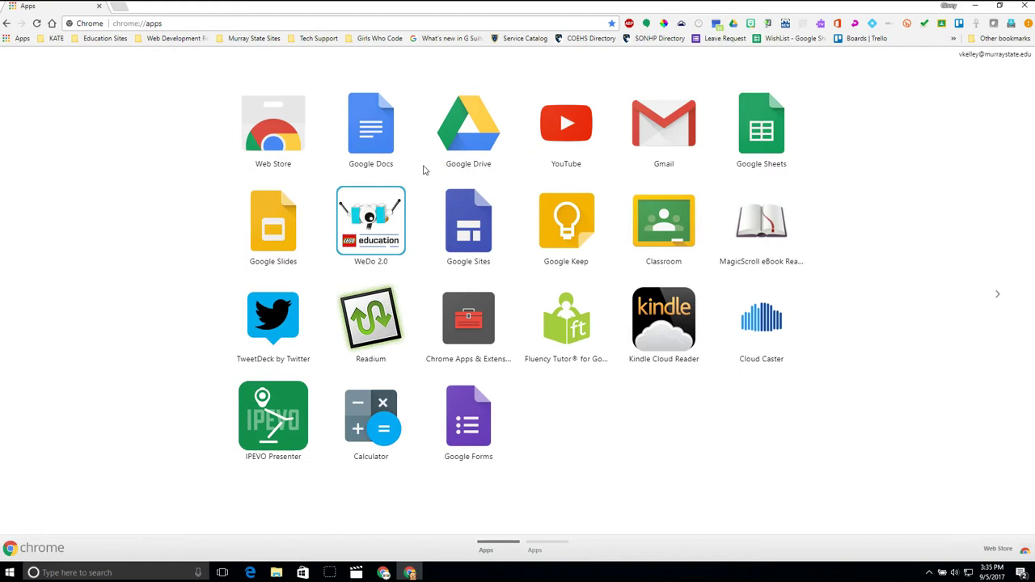
pyautogui.click(385, 572)
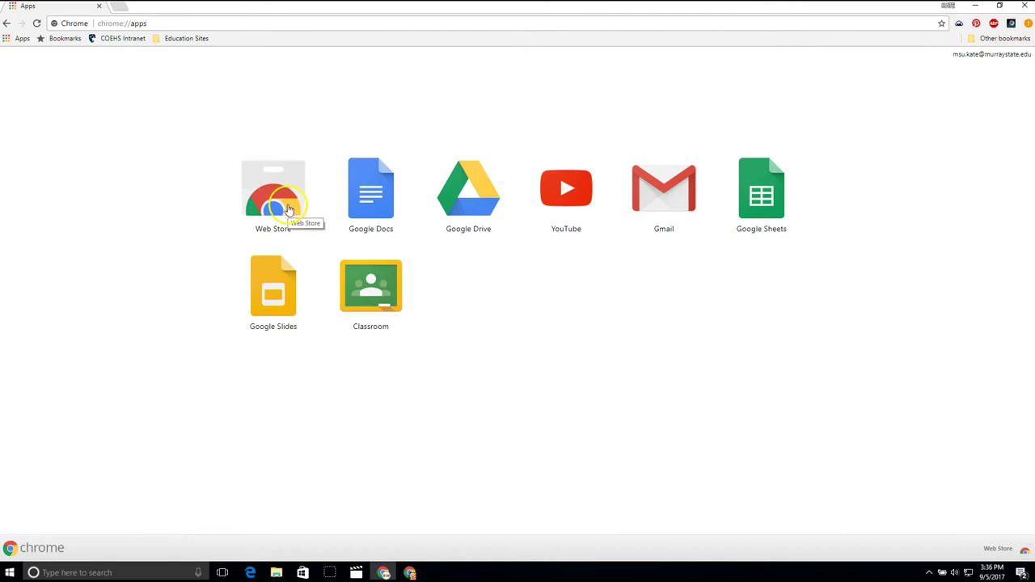
# - Bring the larger profile's Chrome window forward and close it
pyautogui.click(287, 209)
pyautogui.click(401, 573)
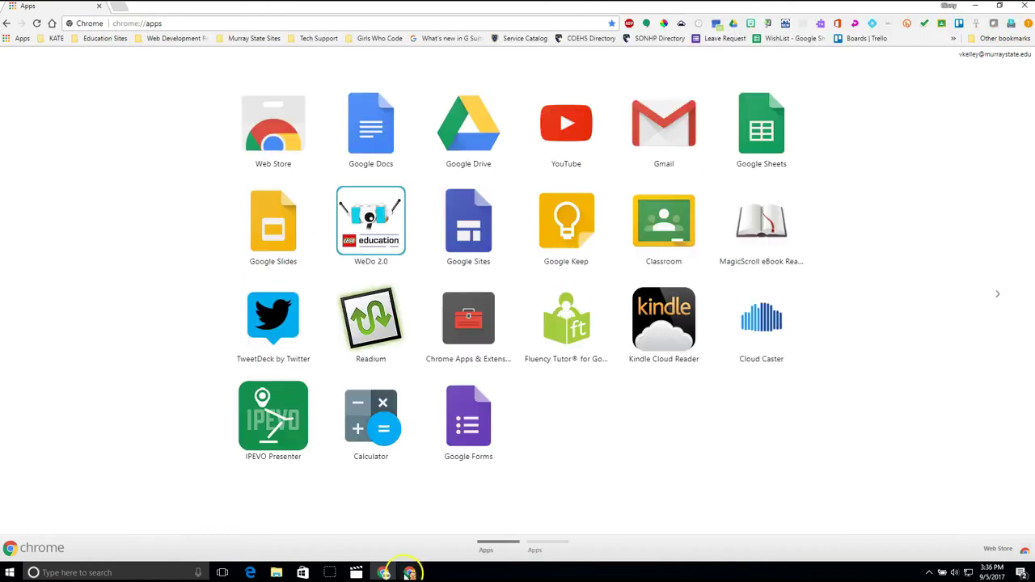
pyautogui.click(1024, 6)
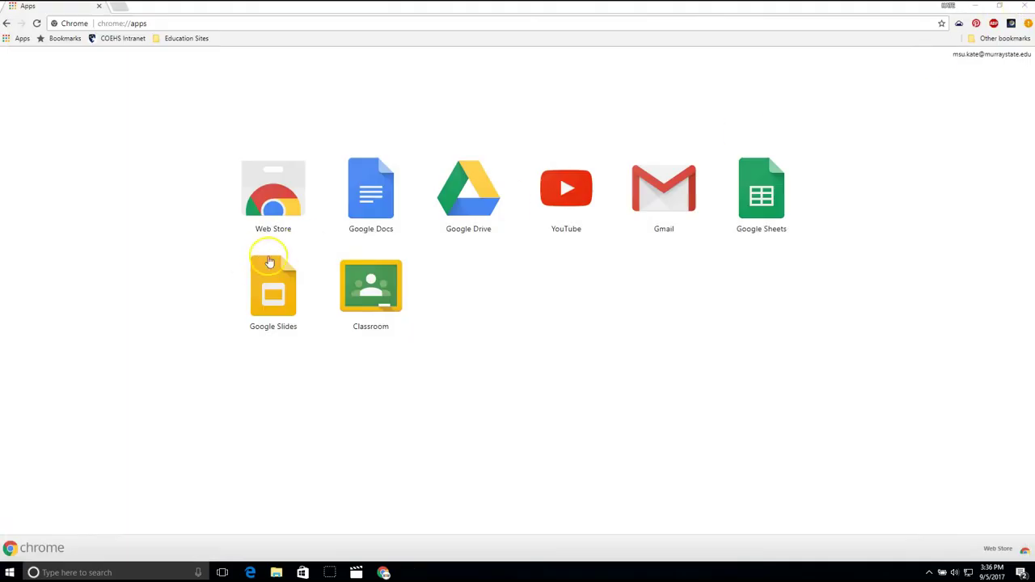
# - Reopen the larger profile's window from the profile menu, switching profiles until its 21-app Apps page shows
pyautogui.click(948, 7)
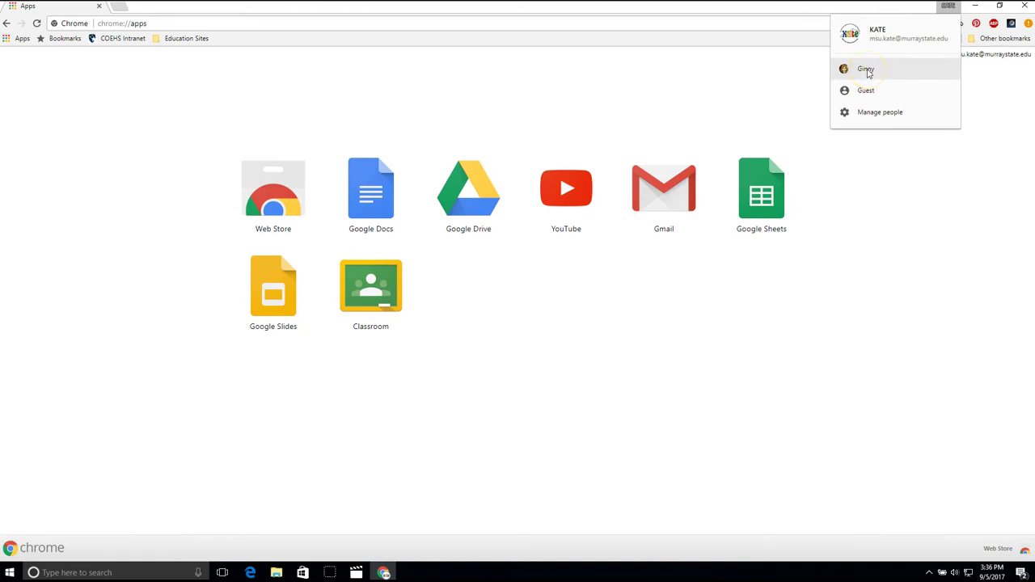
pyautogui.click(866, 69)
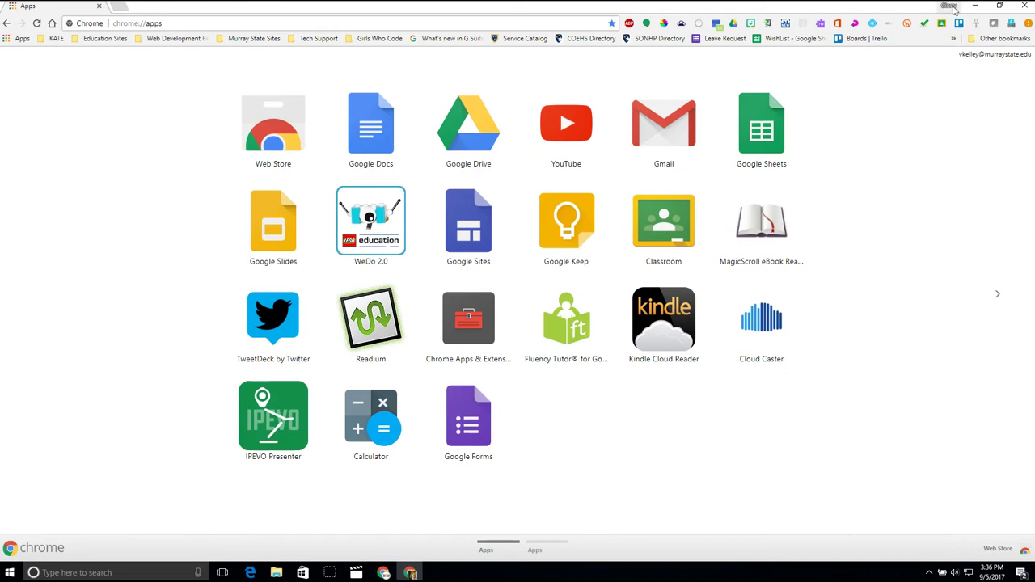
pyautogui.click(951, 7)
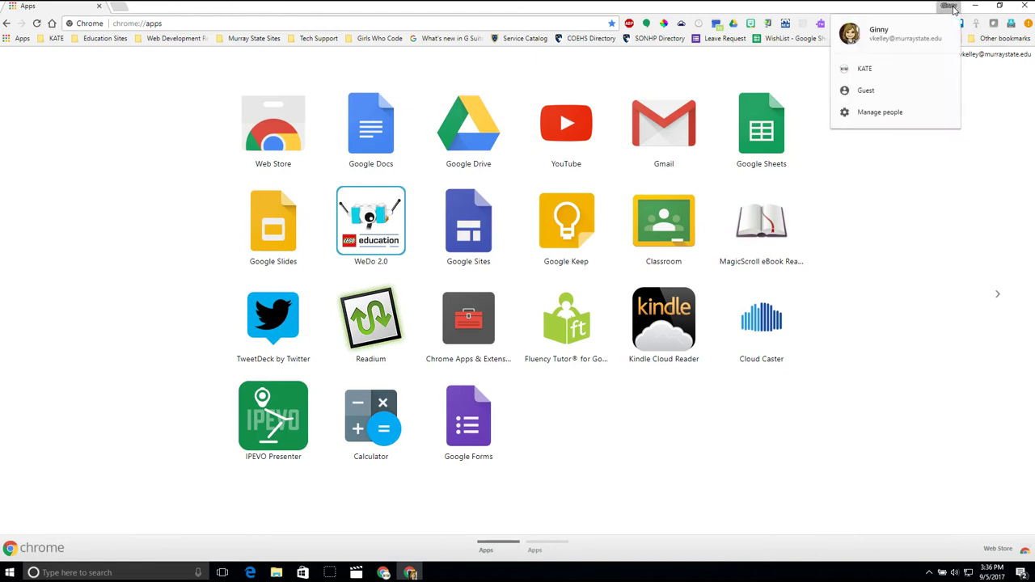
pyautogui.click(864, 68)
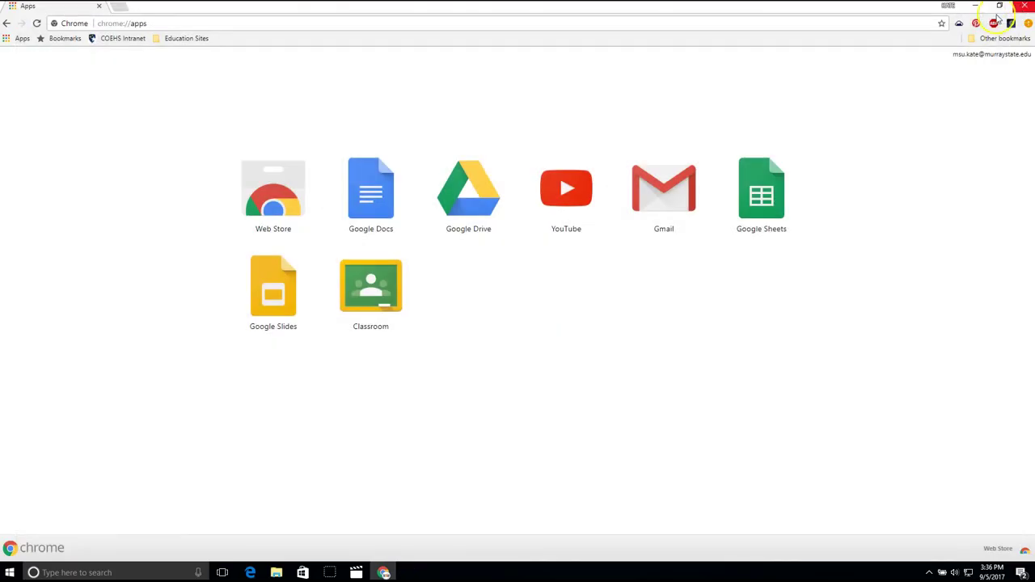
pyautogui.click(952, 7)
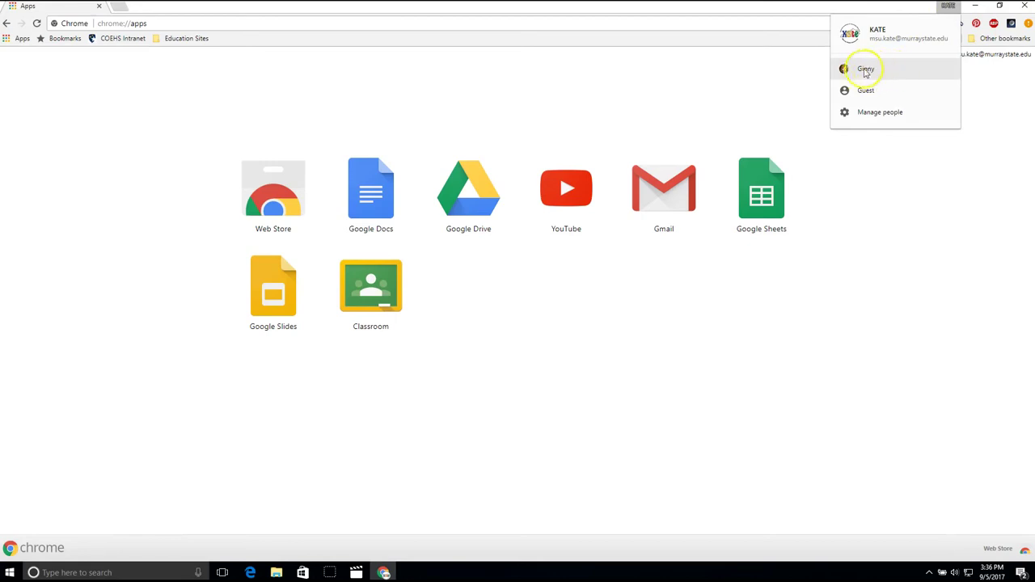
pyautogui.click(866, 70)
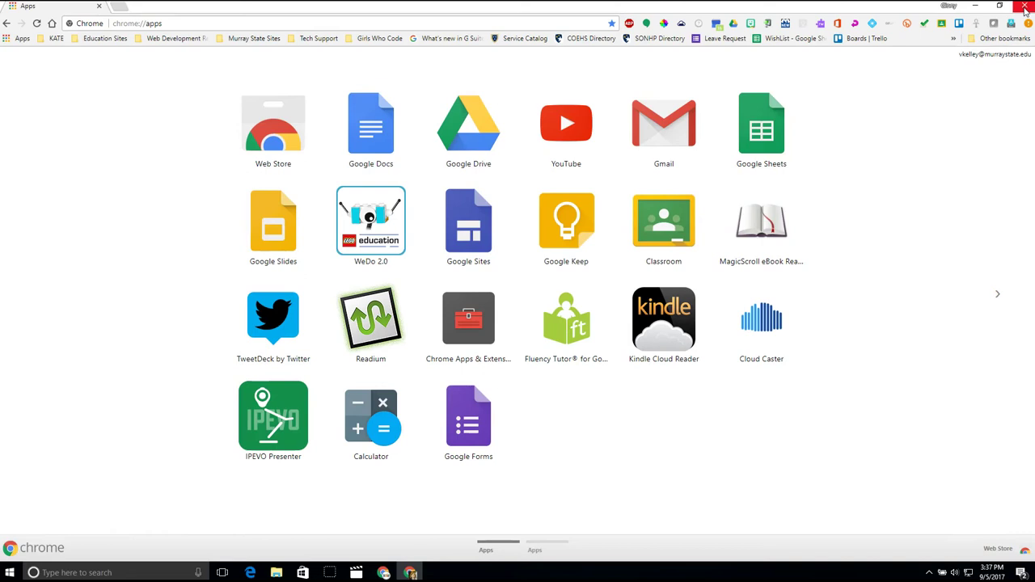
# - Close the larger profile's window and launch the Web Store from the remaining chrome://apps page
pyautogui.click(1024, 7)
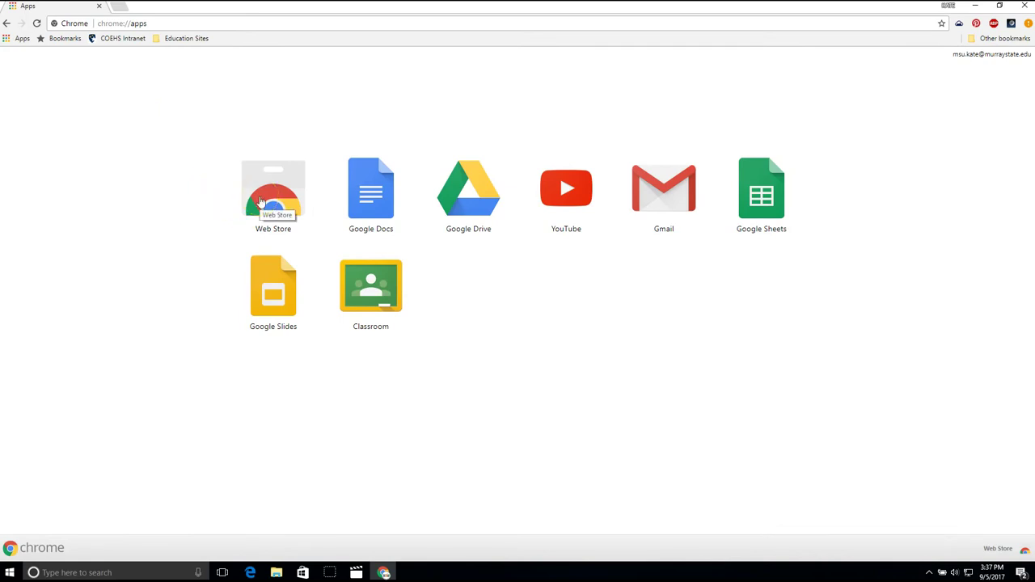
pyautogui.click(260, 202)
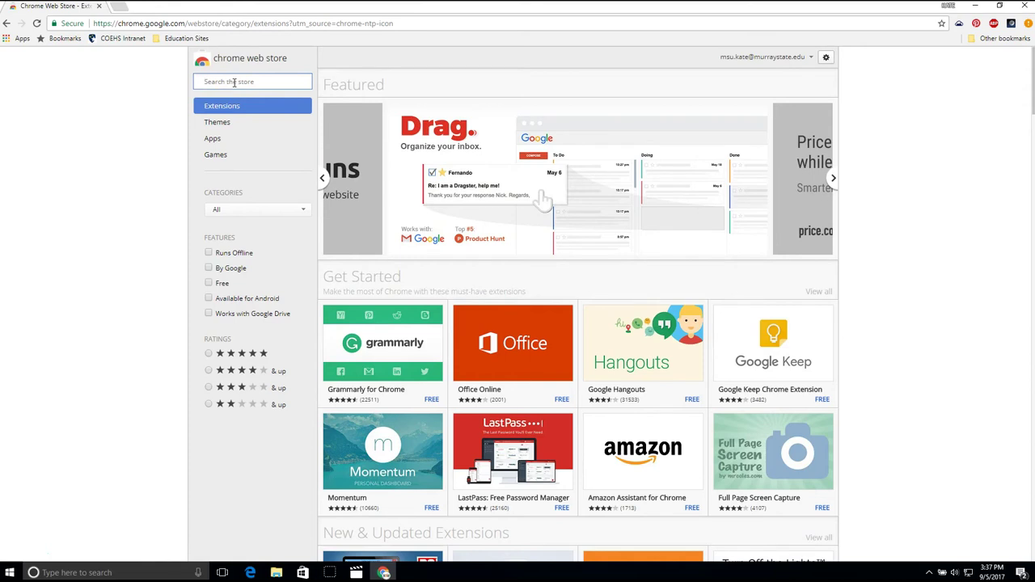
# - Search the Web Store for 'adblock plus' to find the Adblock Plus listing and its rating
pyautogui.write('dblock plus')
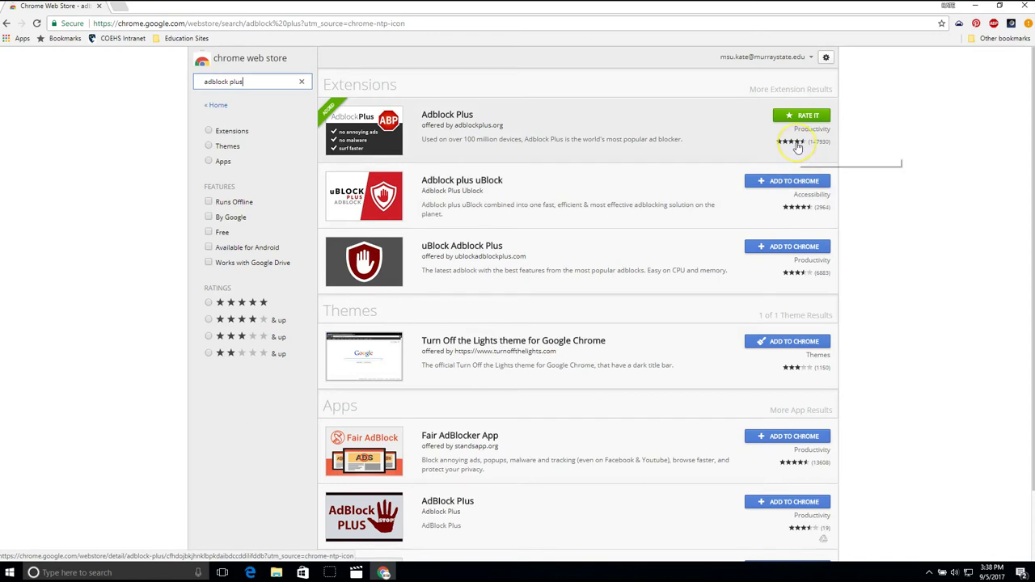
pyautogui.moveTo(804, 145)
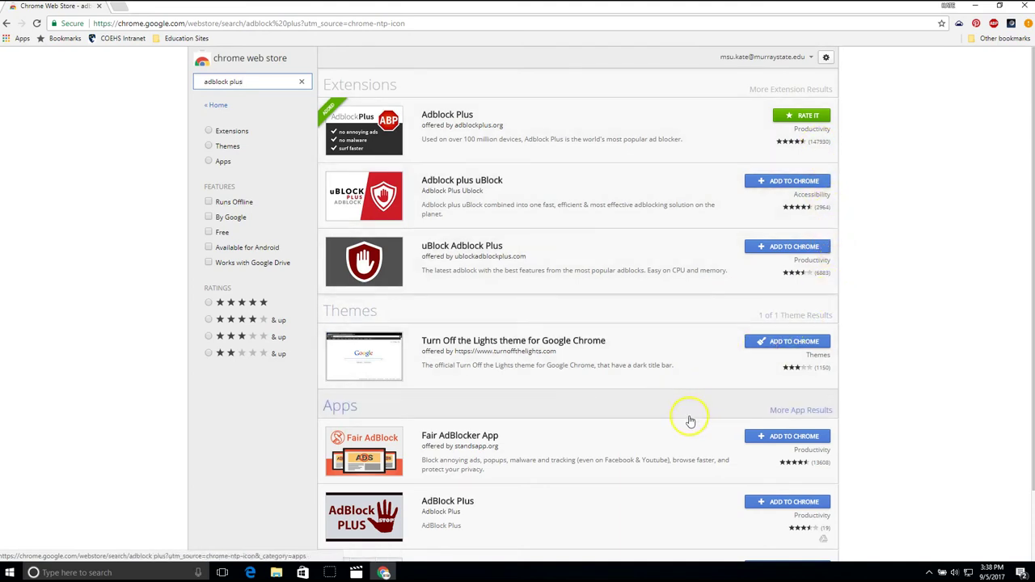
pyautogui.scroll(-1, 687, 416)
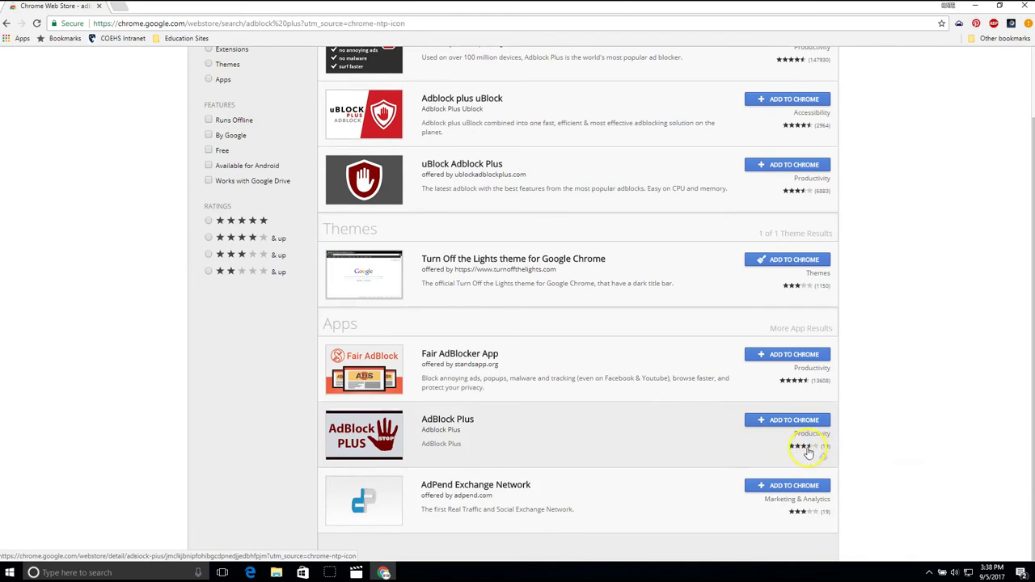
pyautogui.moveTo(829, 453)
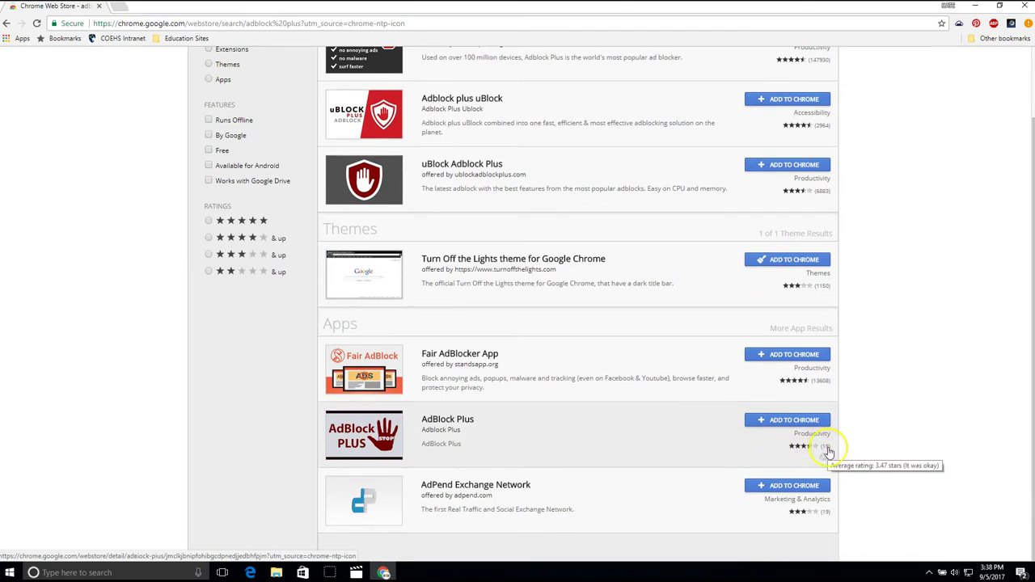
pyautogui.click(661, 421)
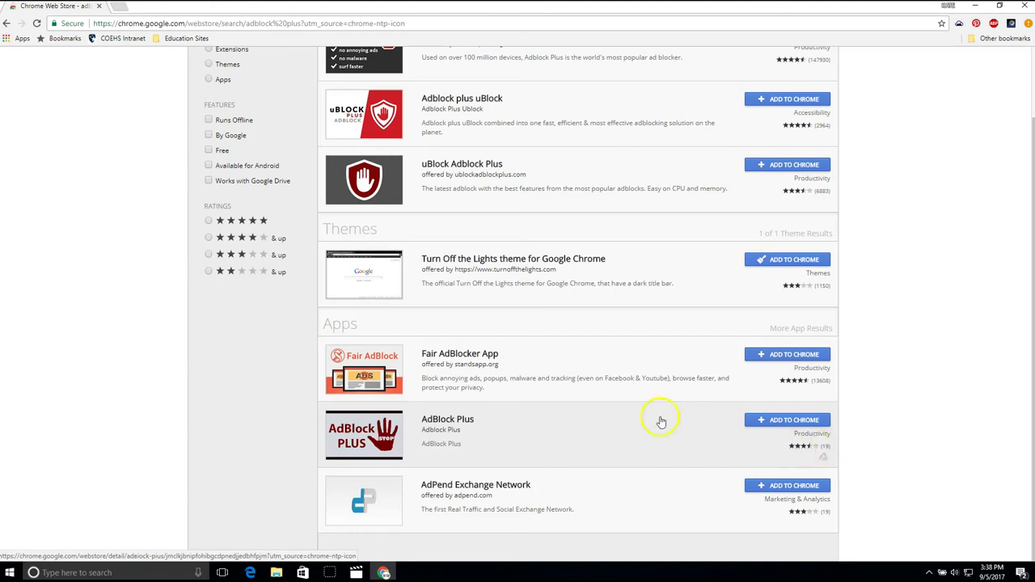
pyautogui.scroll(1, 663, 455)
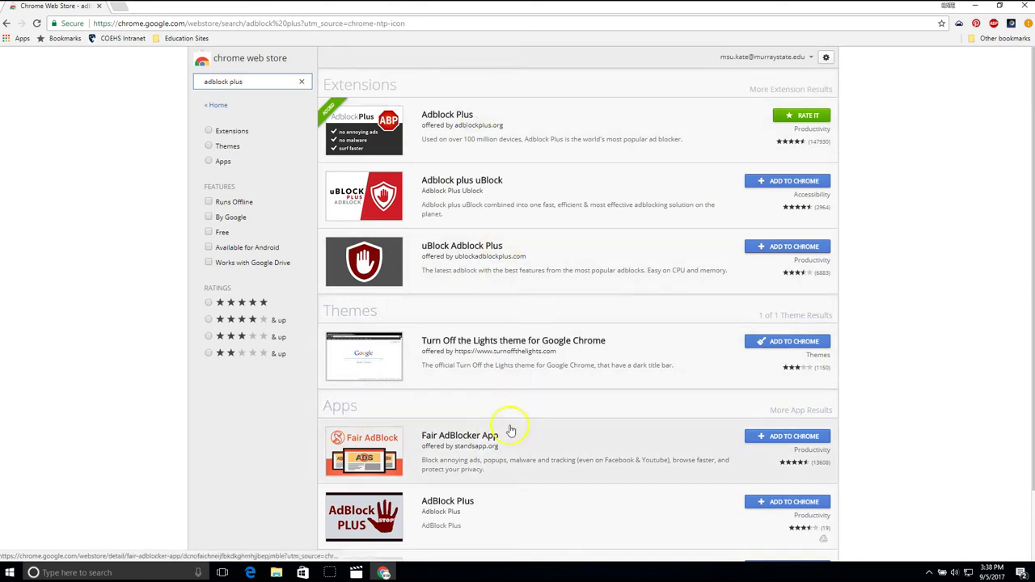
pyautogui.scroll(-1, 587, 491)
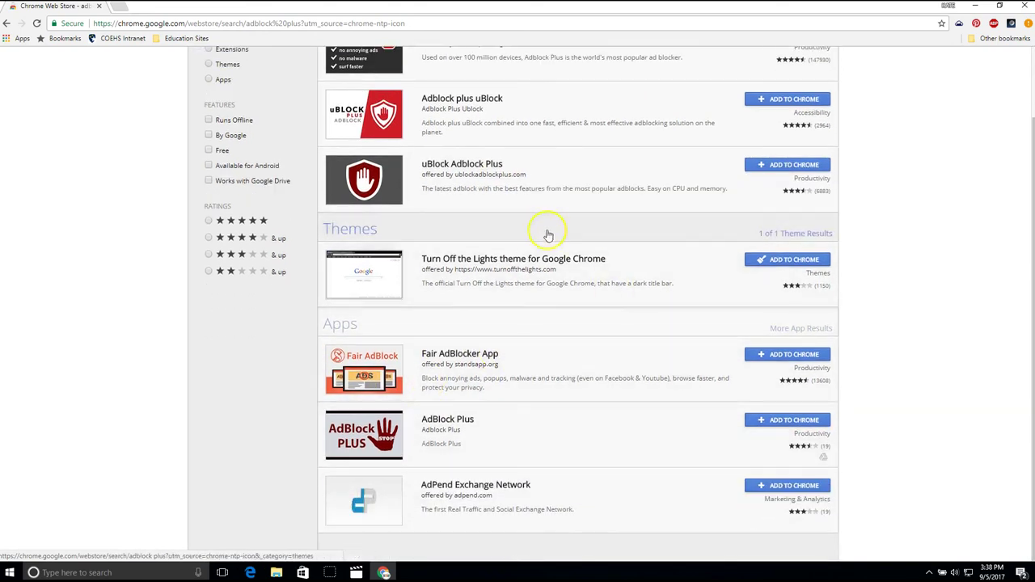
pyautogui.scroll(1, 473, 474)
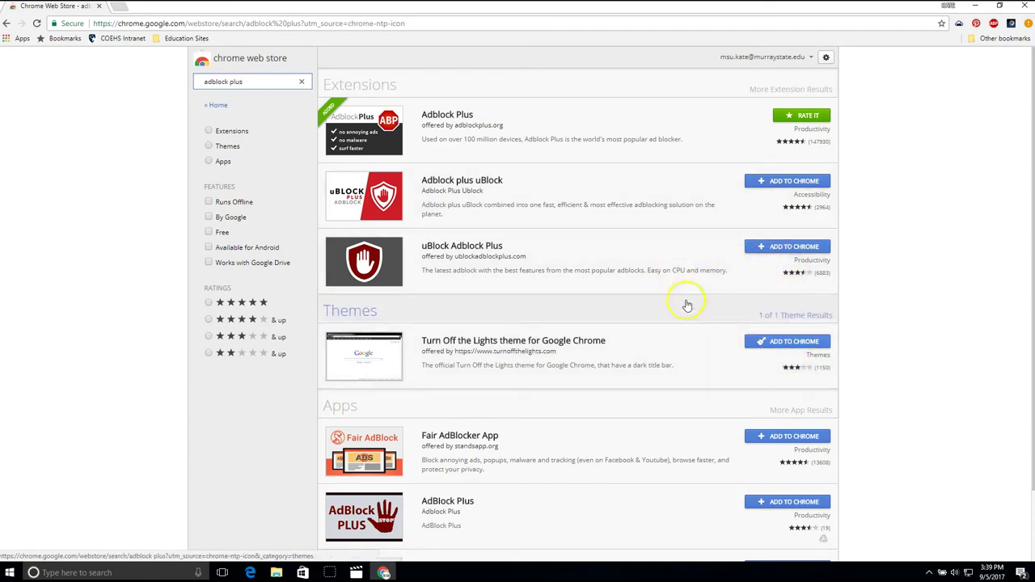
pyautogui.click(709, 358)
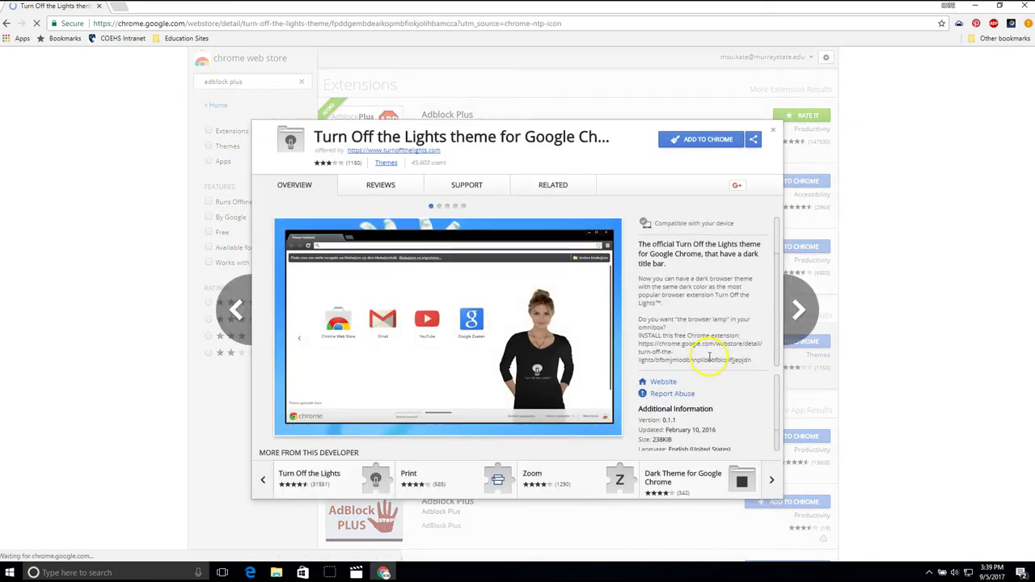
pyautogui.click(378, 187)
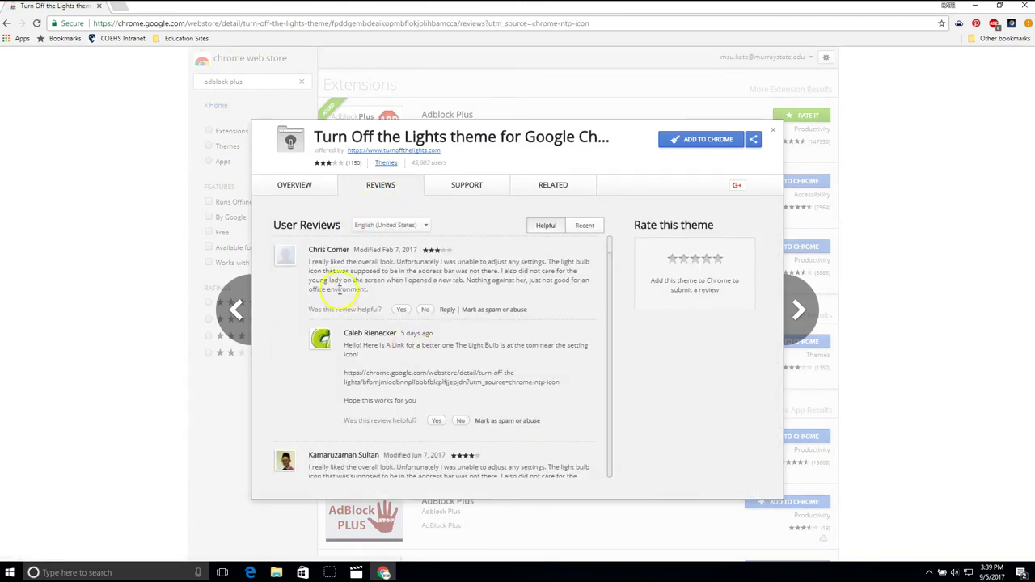
pyautogui.scroll(-2, 346, 323)
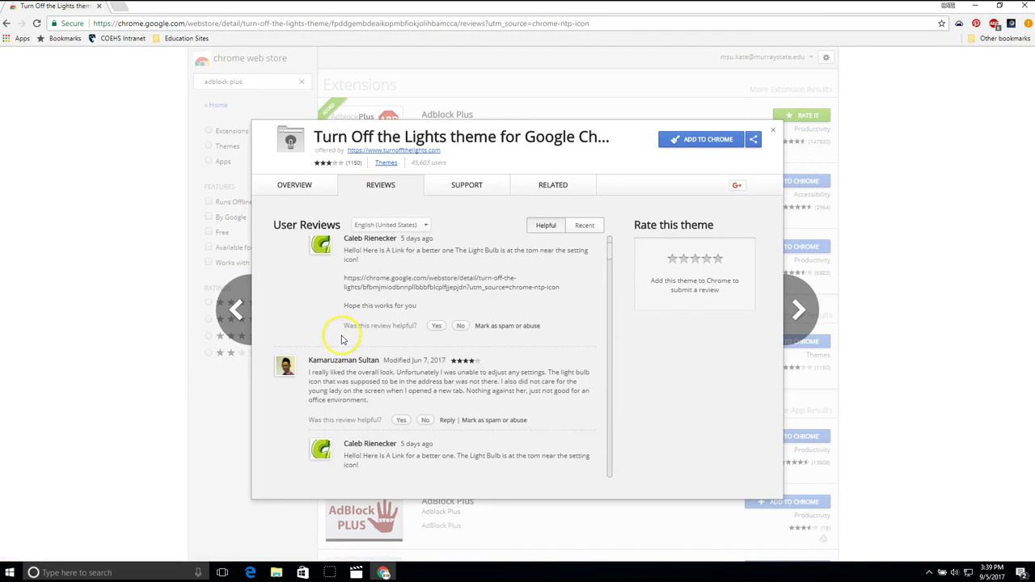
pyautogui.scroll(-5, 342, 342)
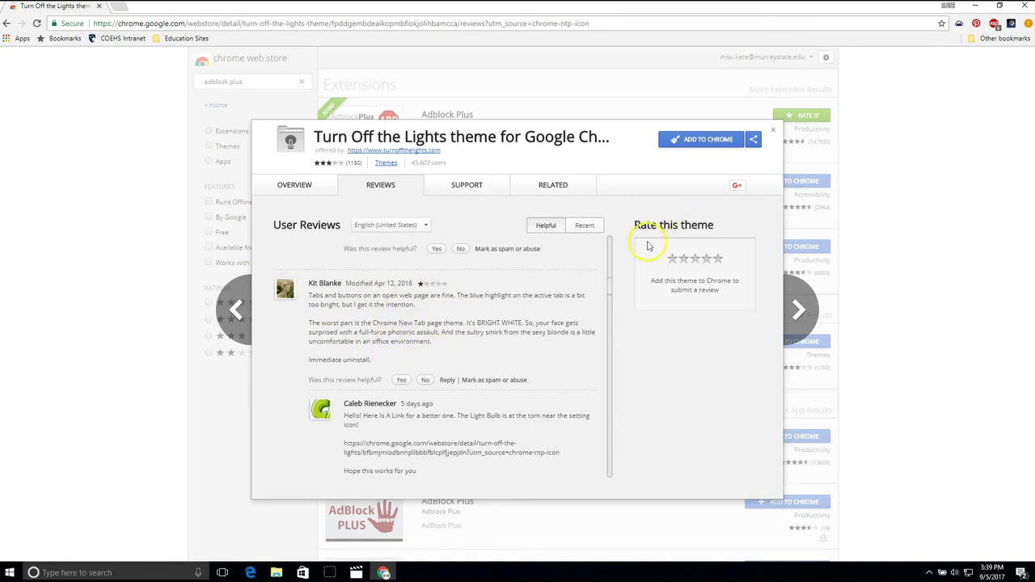
pyautogui.click(775, 132)
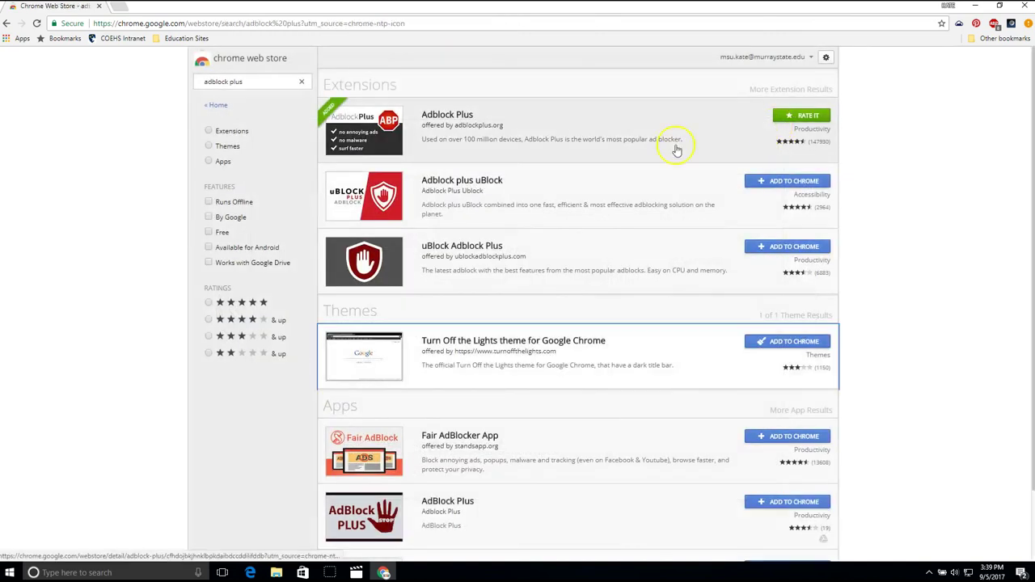
pyautogui.moveTo(436, 119)
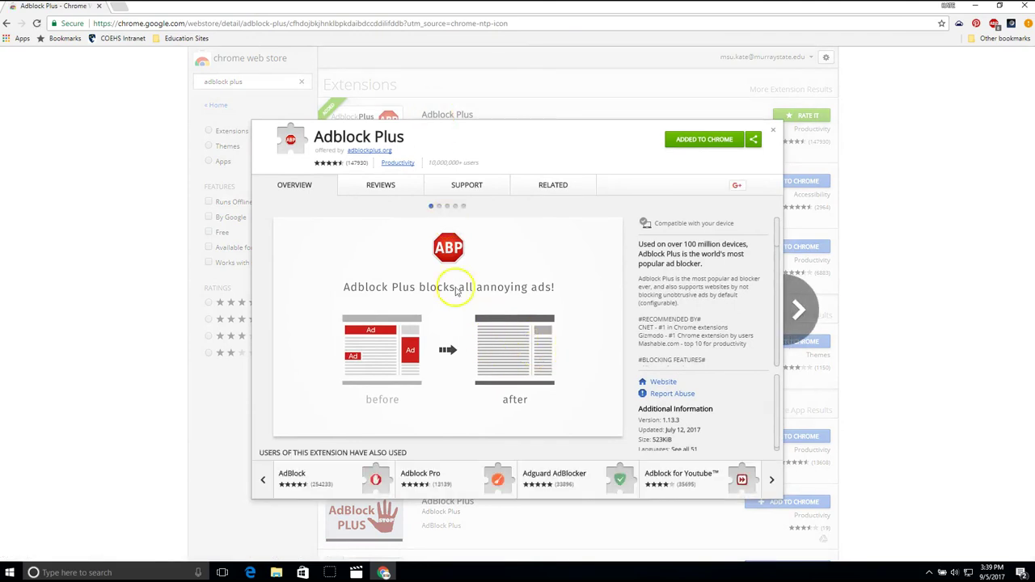
pyautogui.click(439, 206)
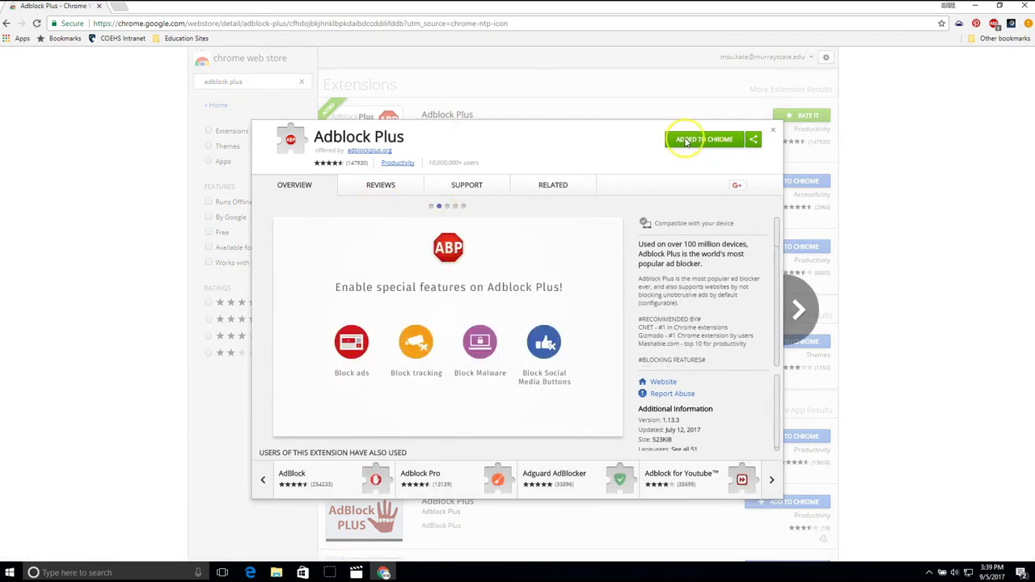
pyautogui.click(773, 132)
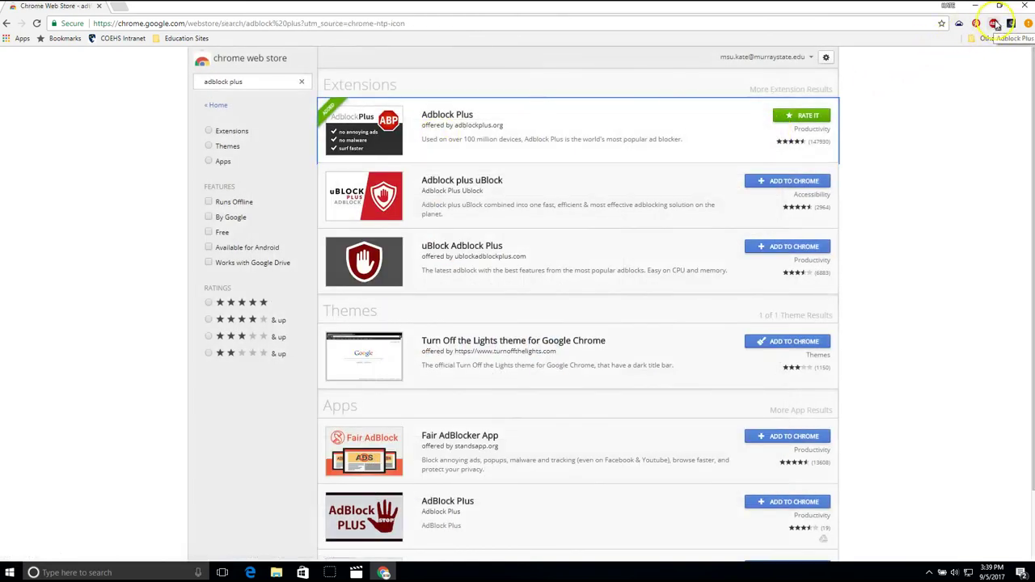
pyautogui.click(994, 24)
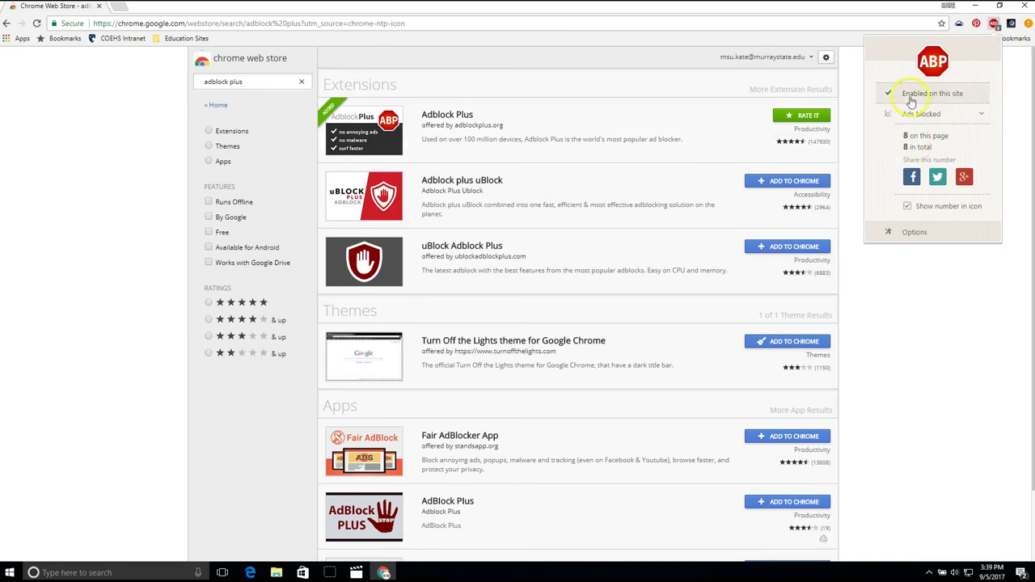
pyautogui.click(850, 76)
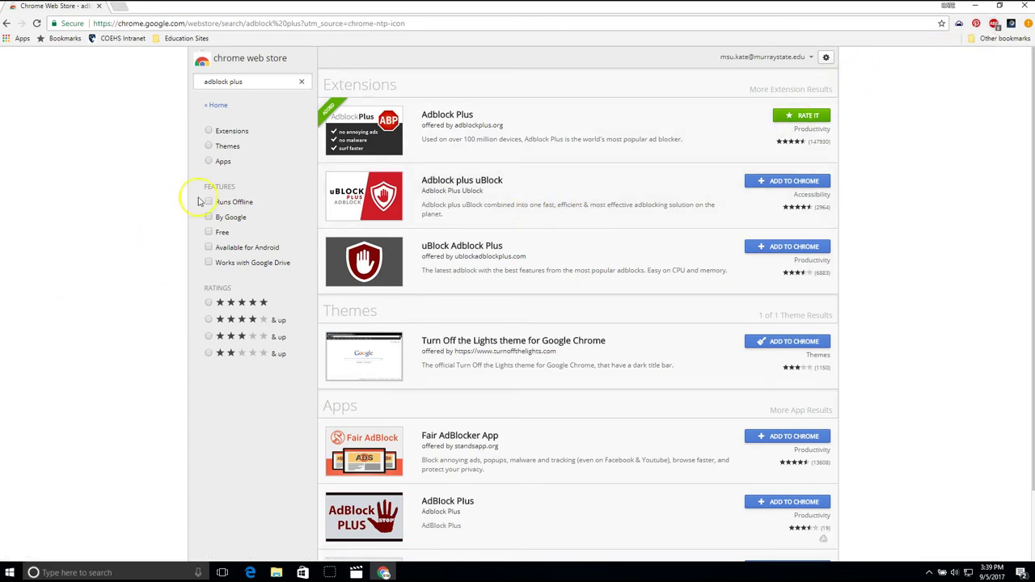
# - Replace the store search text with 'tabcloud' and run the search
pyautogui.click(276, 84)
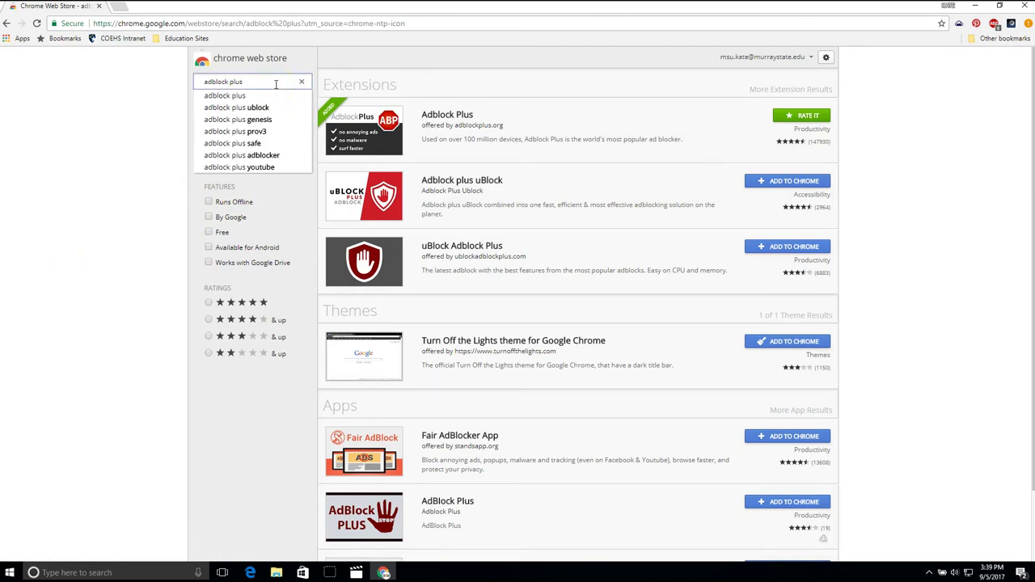
pyautogui.hotkey('ctrl', 'a')
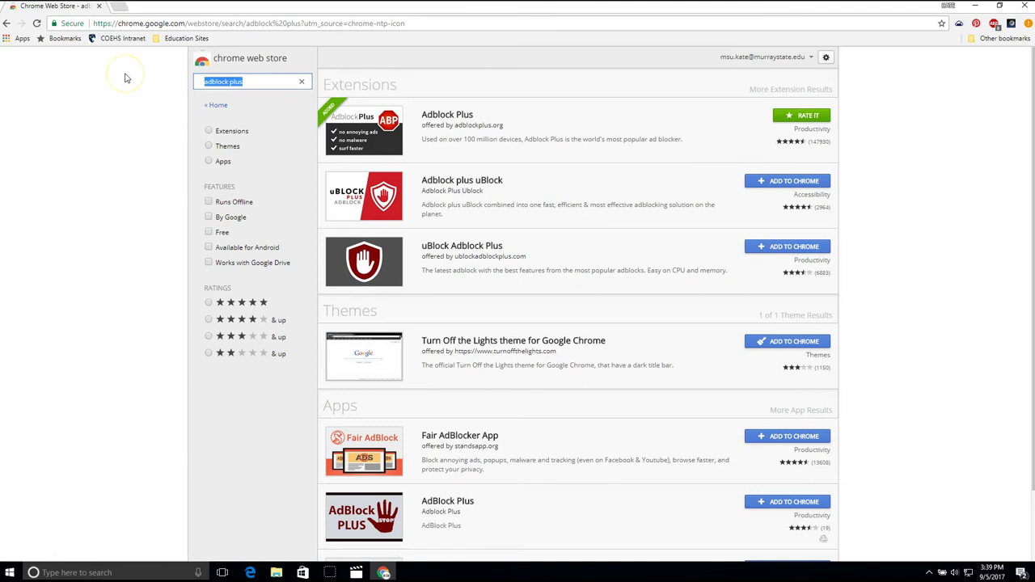
pyautogui.write('tabcloud')
pyautogui.press('Return')
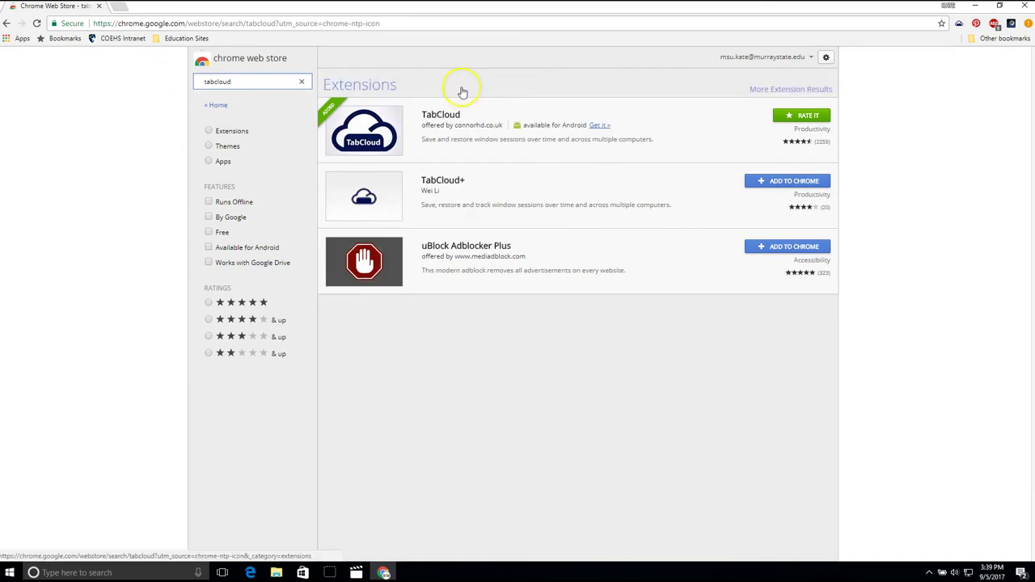
# - Open the TabCloud panel, try its login link, then try naming and saving the current window
pyautogui.click(959, 25)
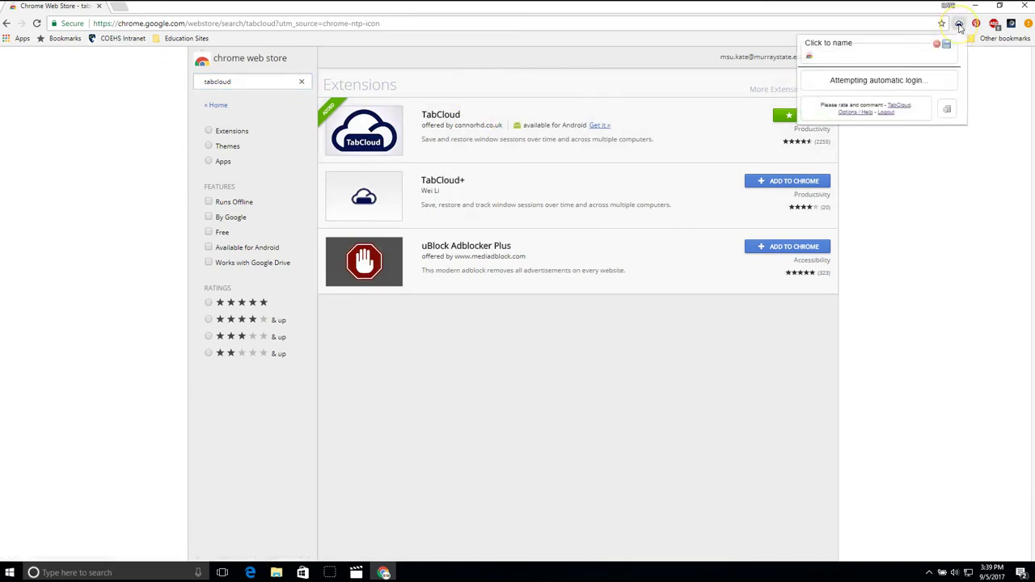
pyautogui.click(960, 26)
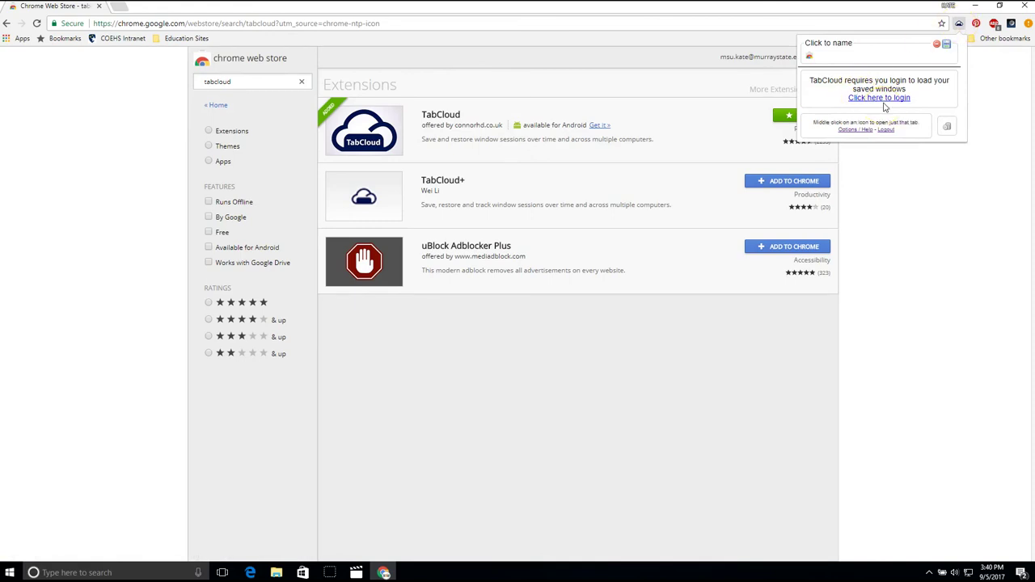
pyautogui.click(888, 94)
pyautogui.click(852, 44)
pyautogui.click(937, 46)
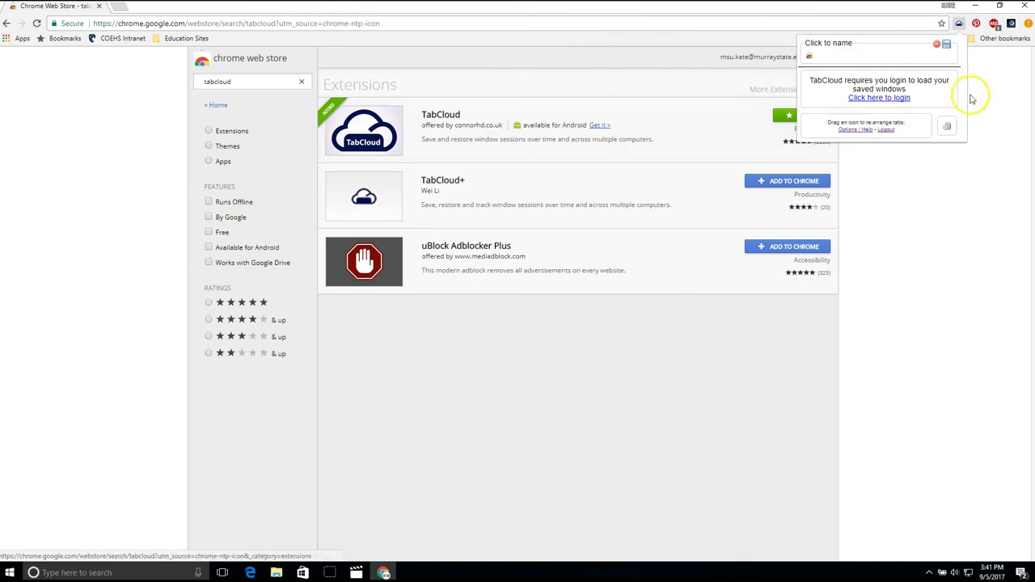
# - Close the TabCloud popup and clear the 'tabcloud' query from the store search box
pyautogui.click(958, 23)
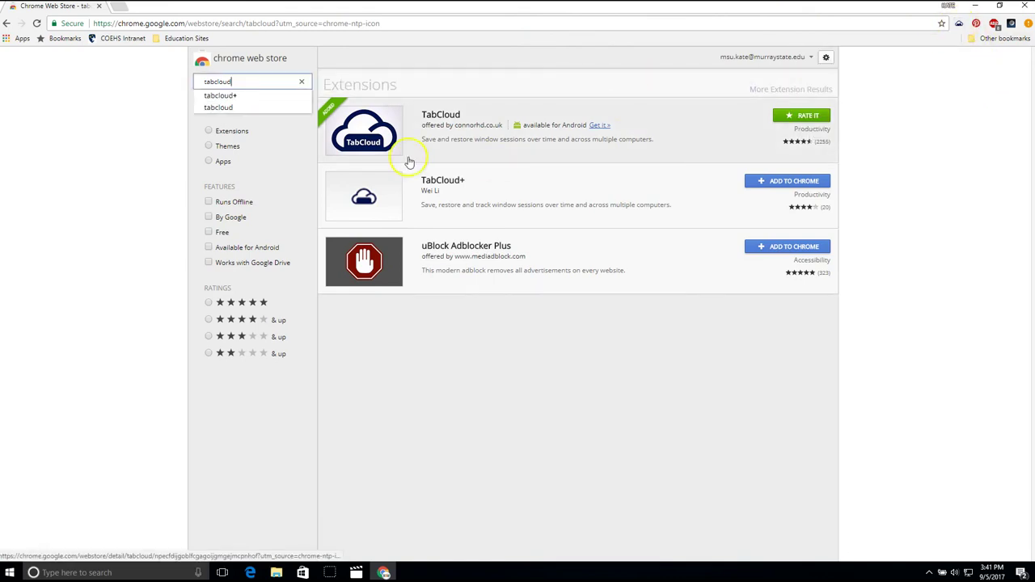
pyautogui.click(303, 84)
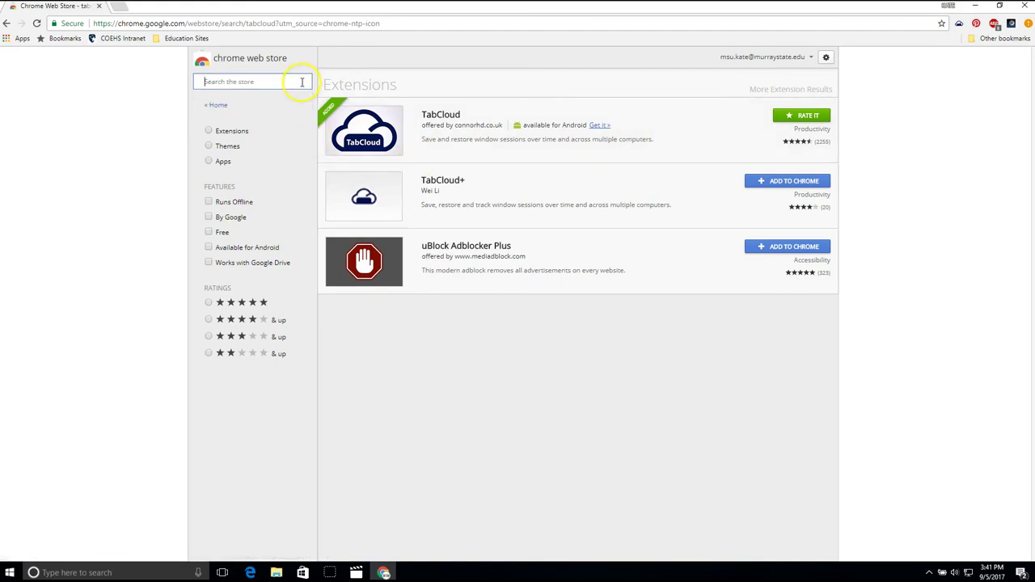